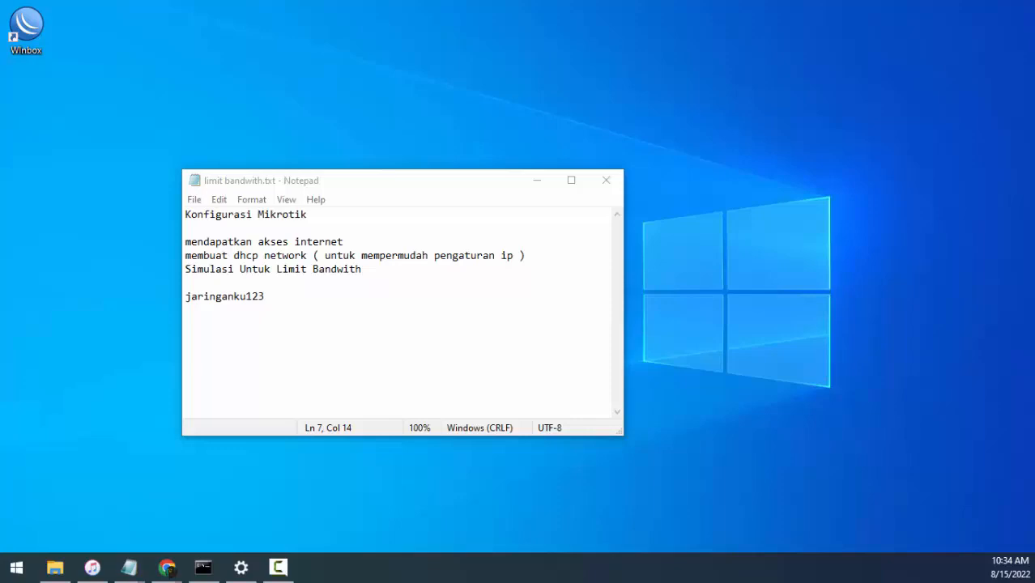
- Switch to the browser, load tplinkwifi.net and examine the Host Network connection status of the TP-Link router
key("alt+Tab")
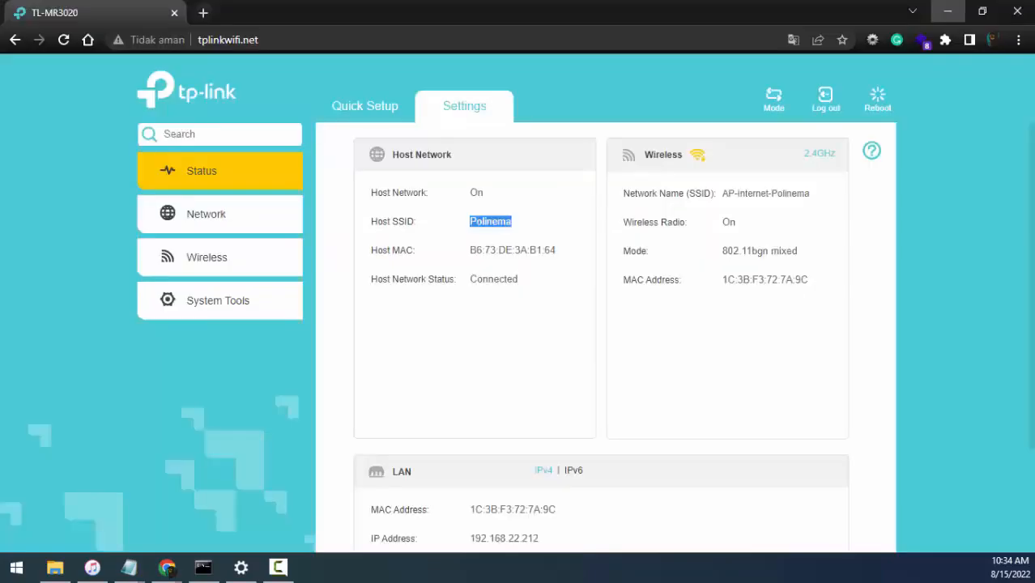
left_click(366, 39)
key("Return")
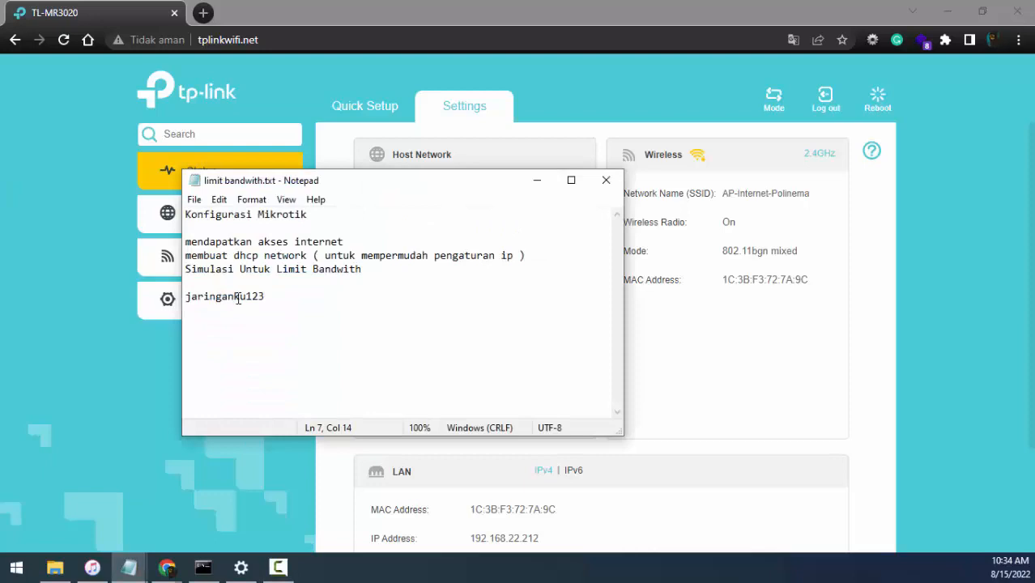
left_click(425, 72)
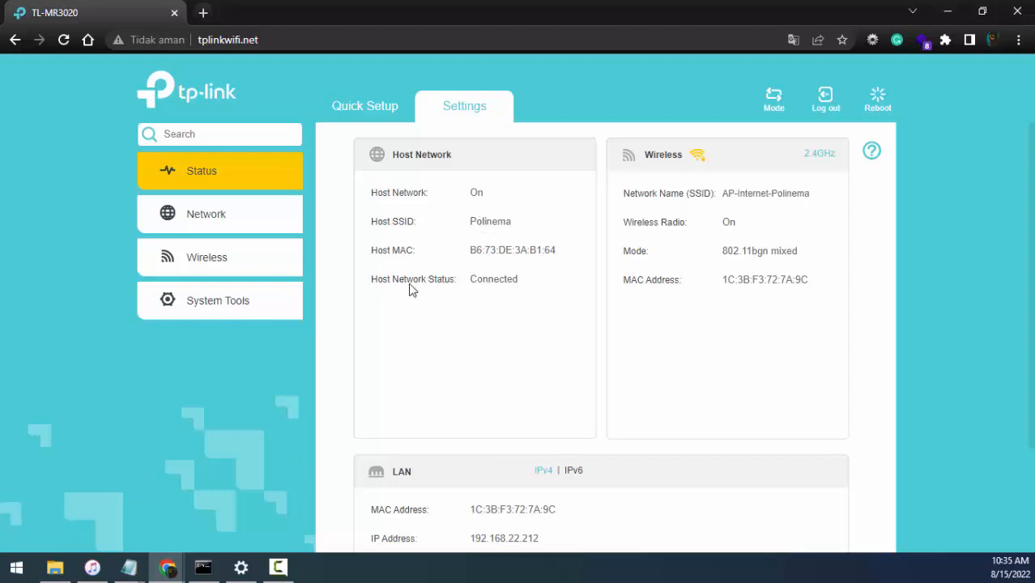
left_click_drag(382, 284, 459, 288)
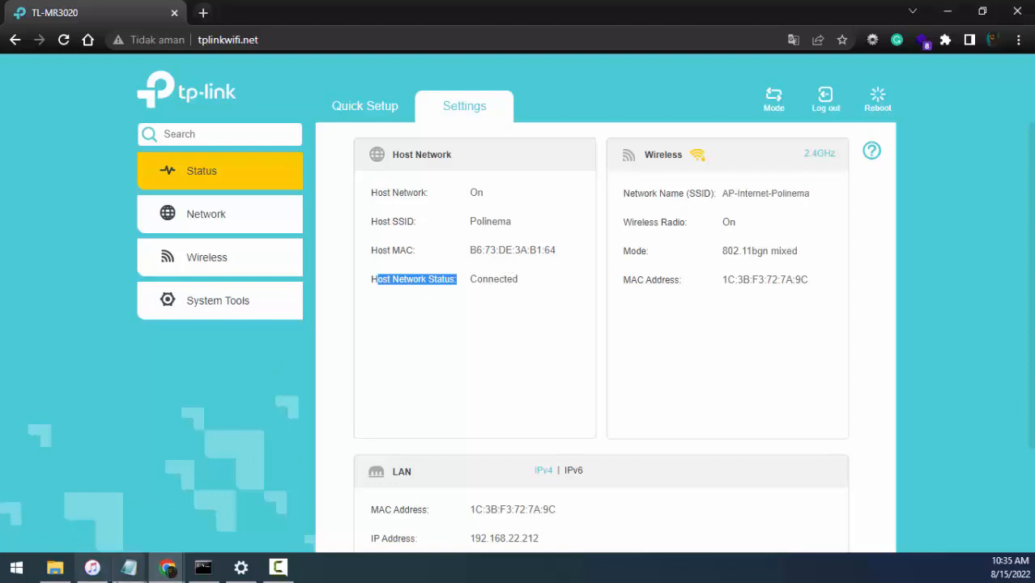
- Switch to the Notepad outline and append "ke mikrotik rb951" to the line "mendapatkan akses internet"
left_click(129, 567)
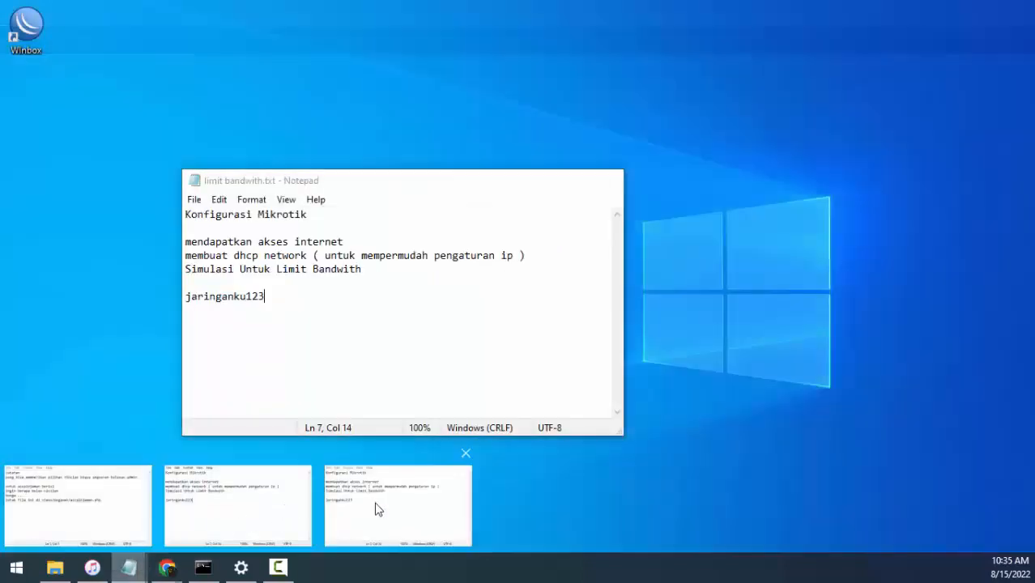
left_click(374, 506)
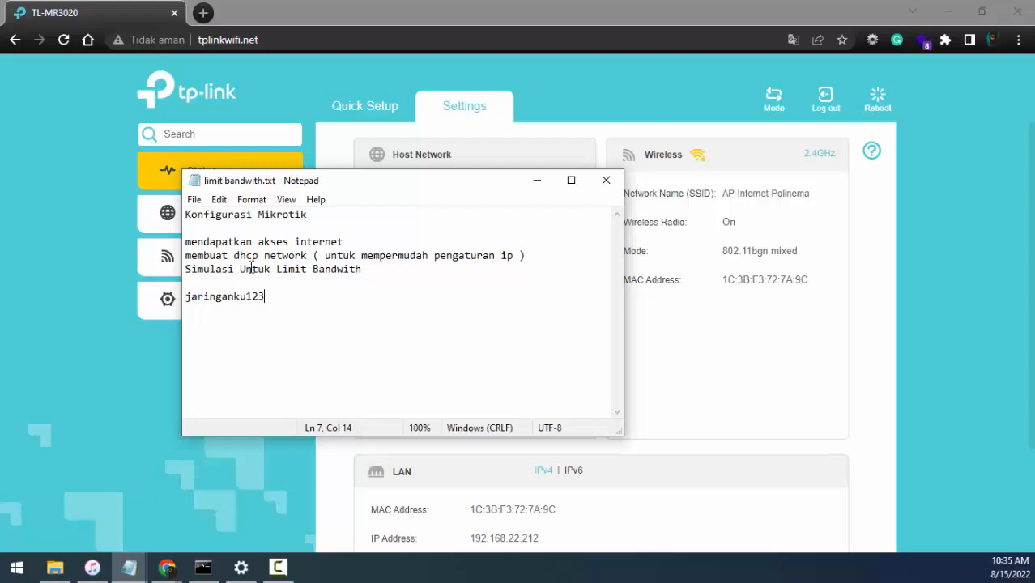
left_click_drag(187, 243, 360, 241)
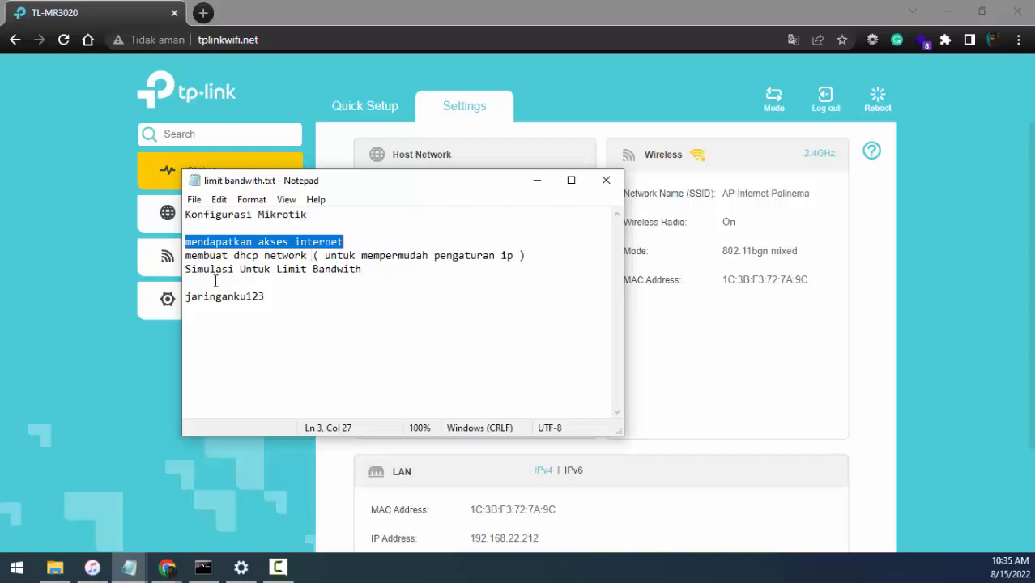
left_click(188, 270)
left_click_drag(187, 269, 361, 273)
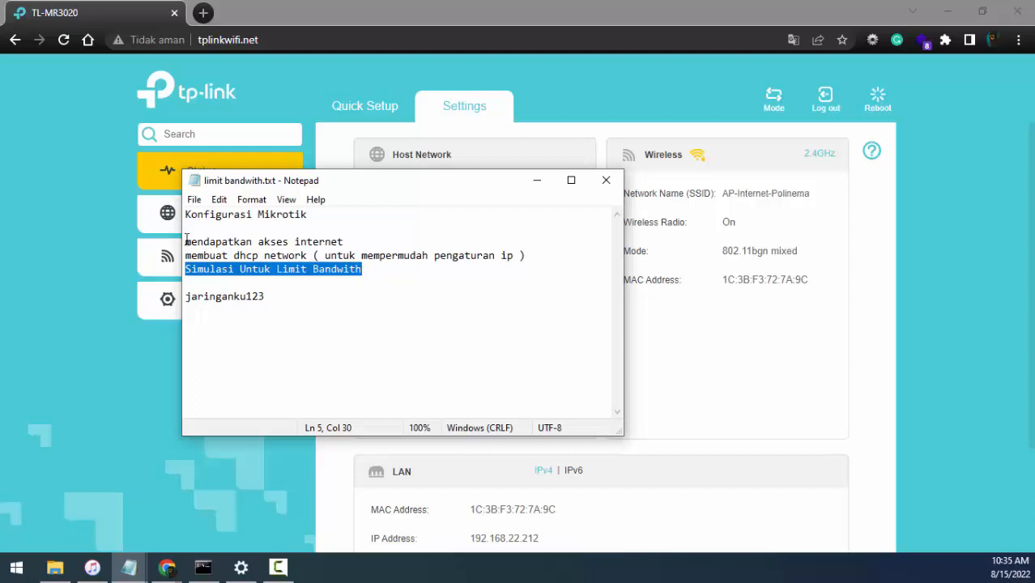
left_click_drag(187, 243, 346, 246)
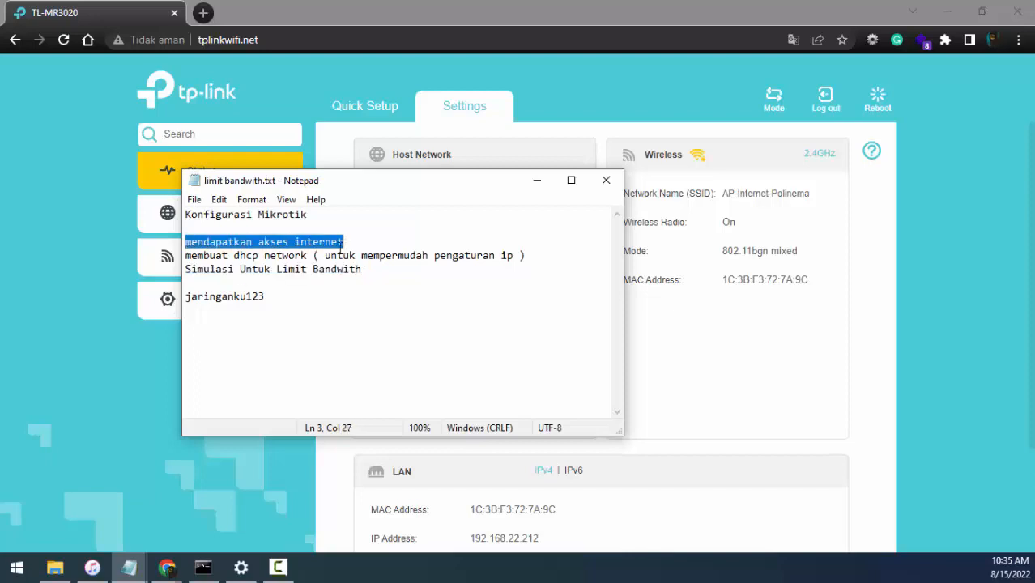
left_click(372, 246)
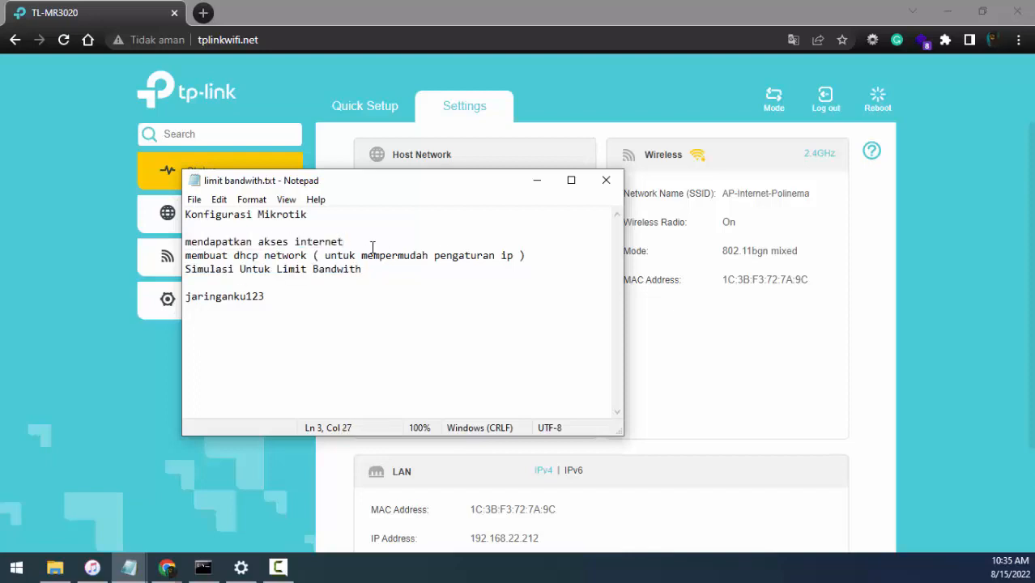
type("ke mikrotik")
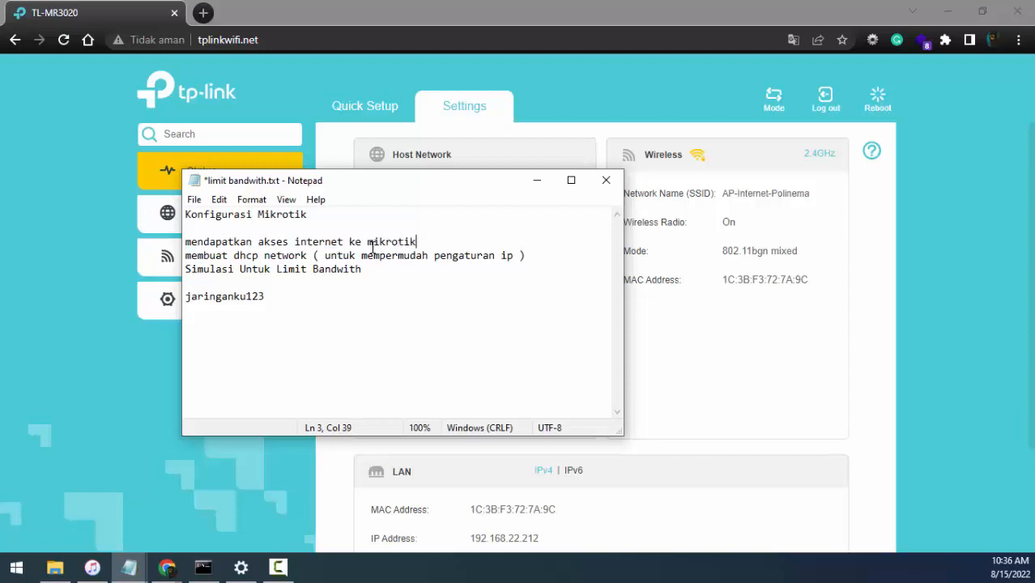
type(" rb951")
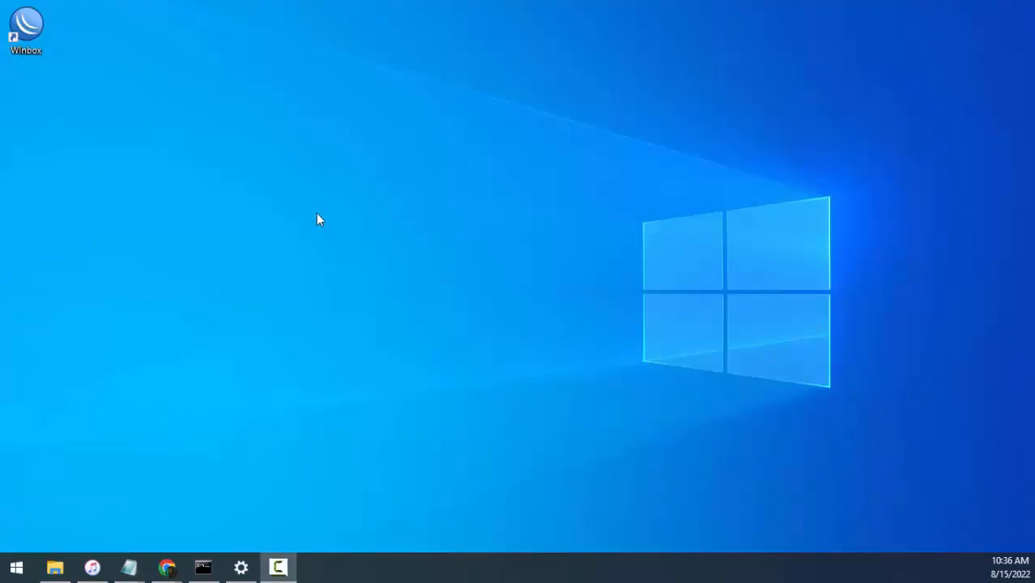
- Launch WinBox, connect as admin to the neighbor router with MAC address 6C:3B:6B:B4:A1:6B and accept the RouterOS default configuration notice
double_click(24, 26)
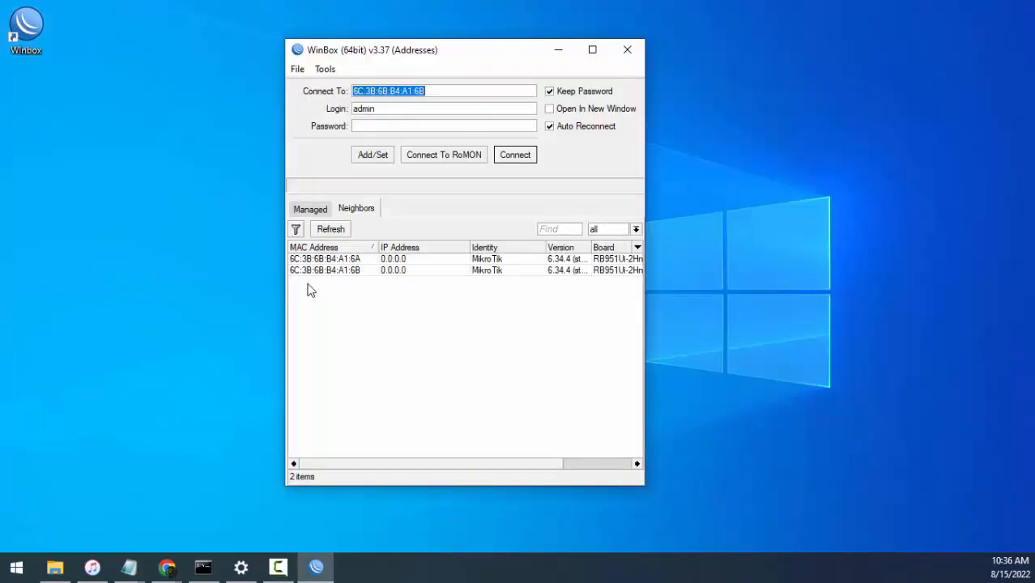
left_click(349, 271)
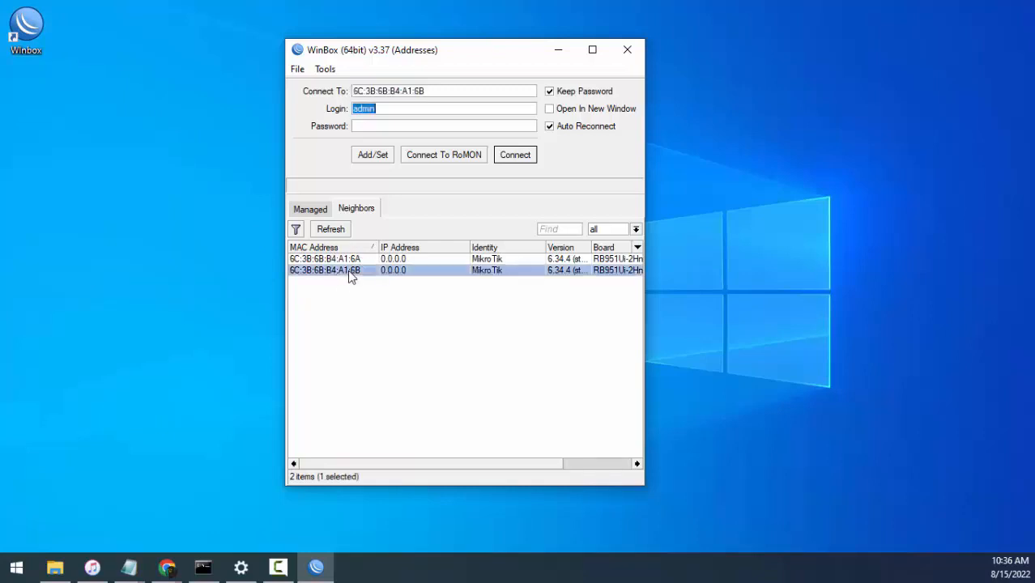
left_click(522, 158)
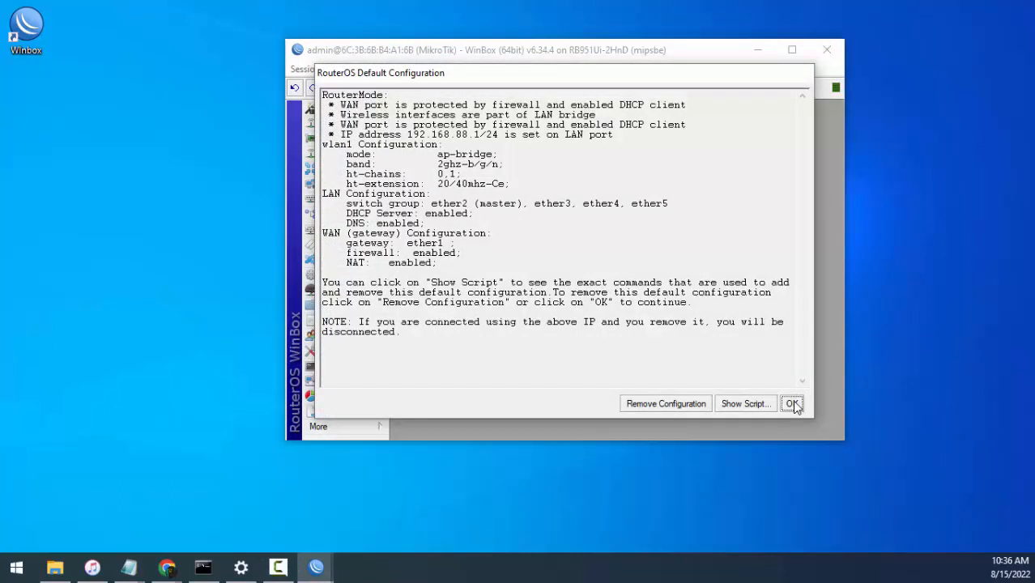
left_click(792, 404)
left_click_drag(539, 51, 502, 93)
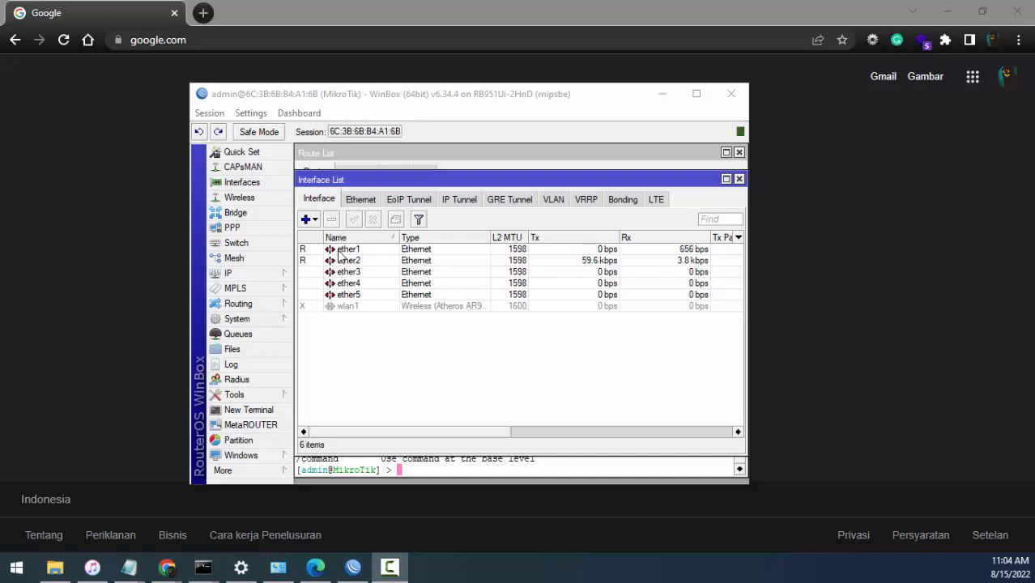
- Rename the ether1 interface as keinternet
left_click(347, 252)
double_click(346, 253)
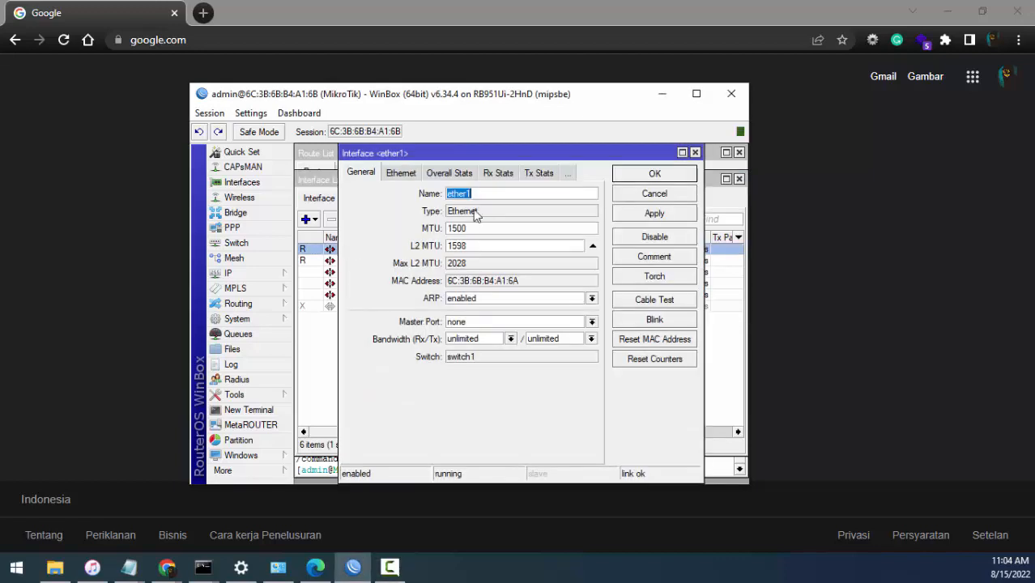
left_click(482, 194)
key("BackSpace")
key("BackSpace")
key("BackSpace")
key("BackSpace")
key("BackSpace")
key("BackSpace")
type("kei")
left_click(632, 213)
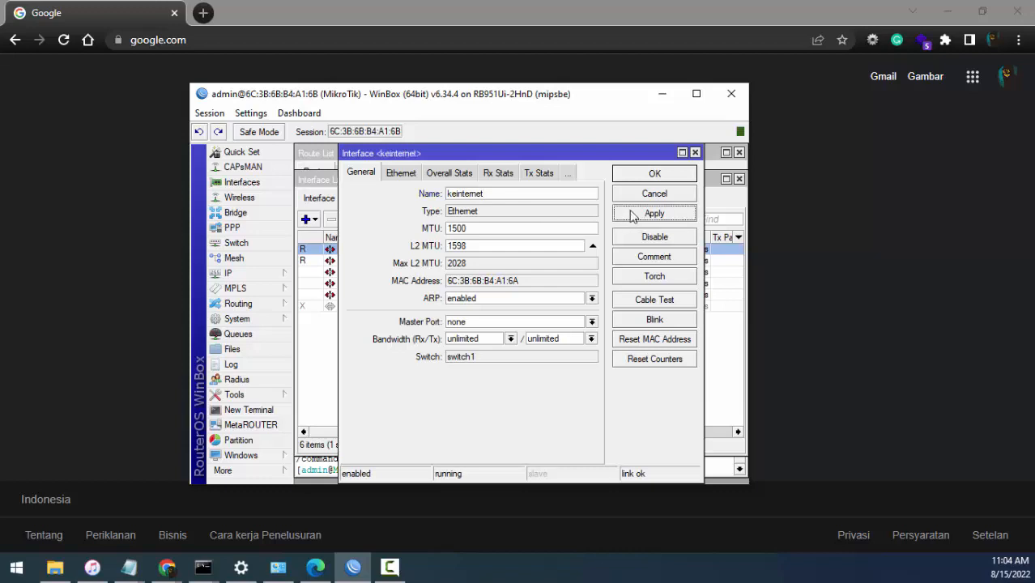
left_click(632, 173)
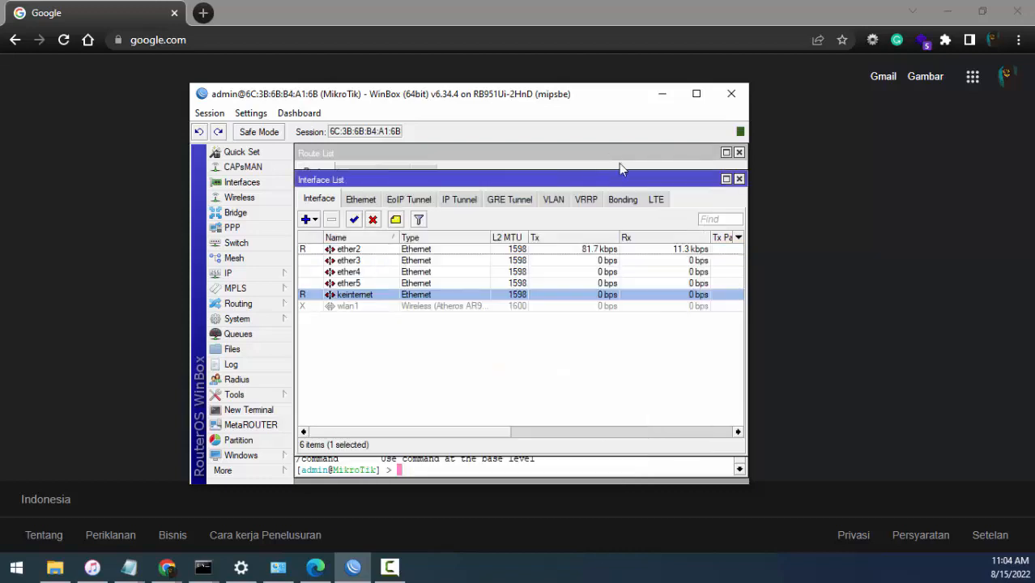
- Rename the ether2 interface as kelan
double_click(355, 249)
type("kelan")
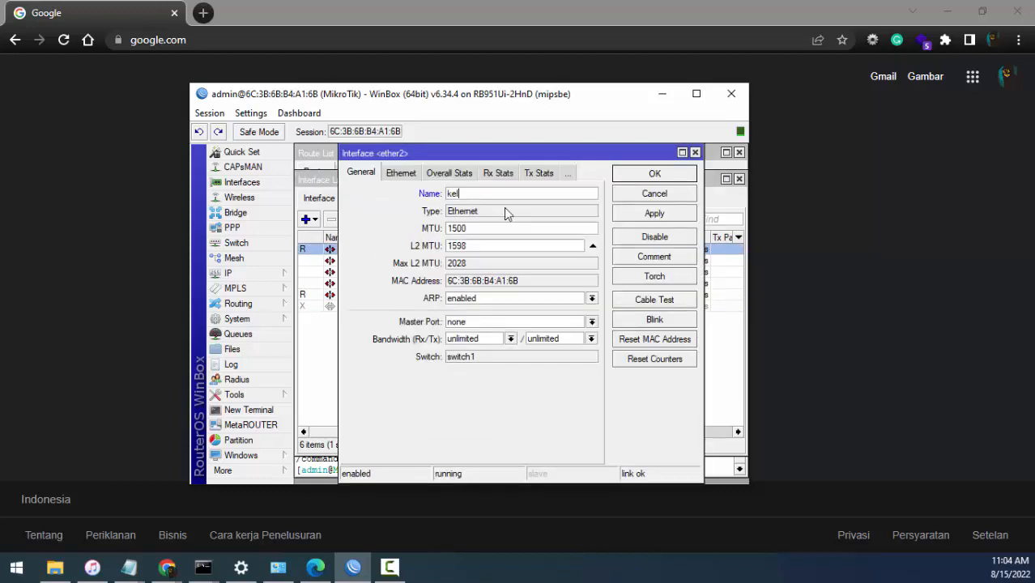
left_click(654, 214)
left_click(649, 171)
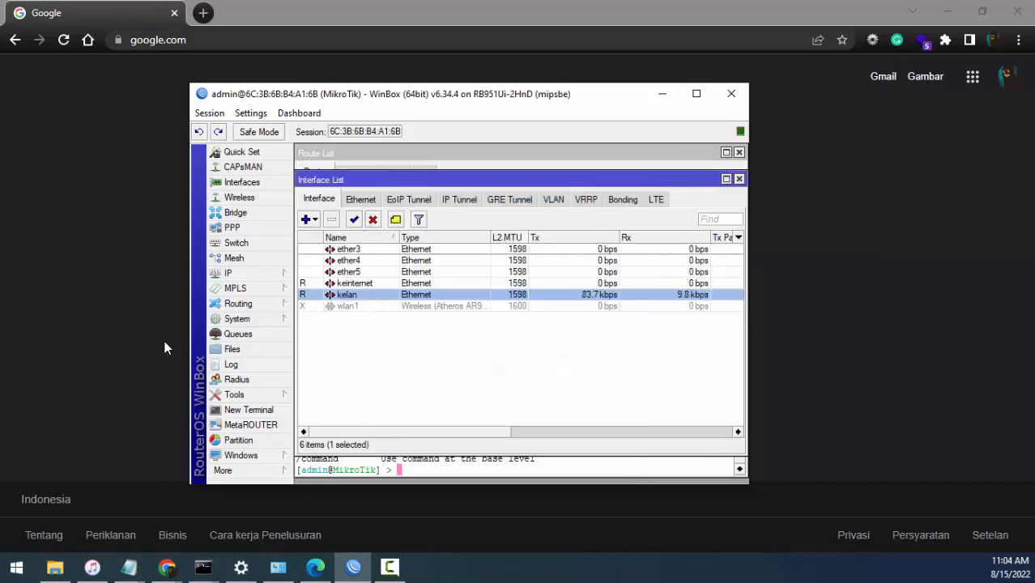
- Add a DHCP client on the keinternet interface with Use Peer DNS, Use Peer NTP and Add Default Route enabled
left_click(227, 273)
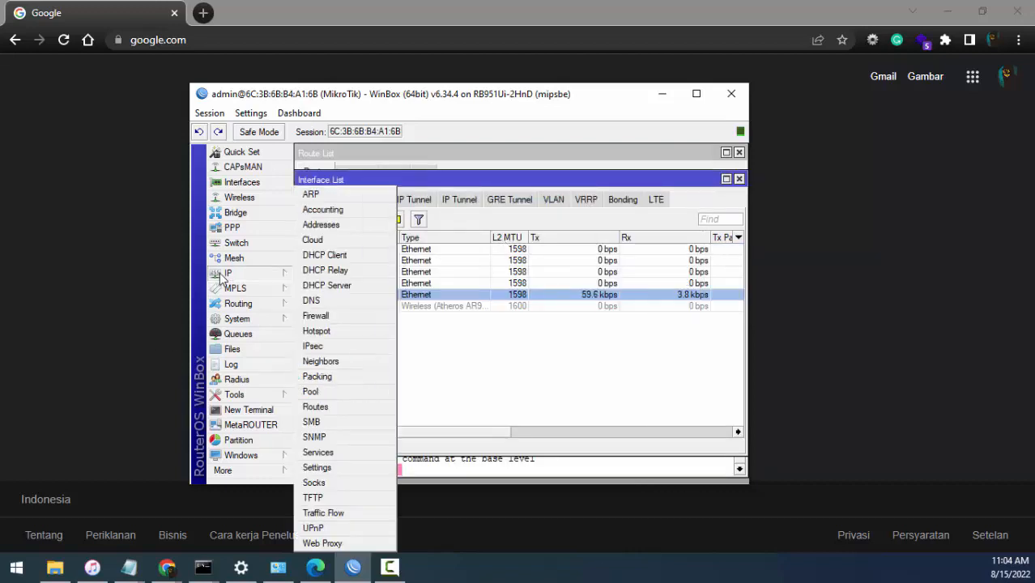
left_click(338, 256)
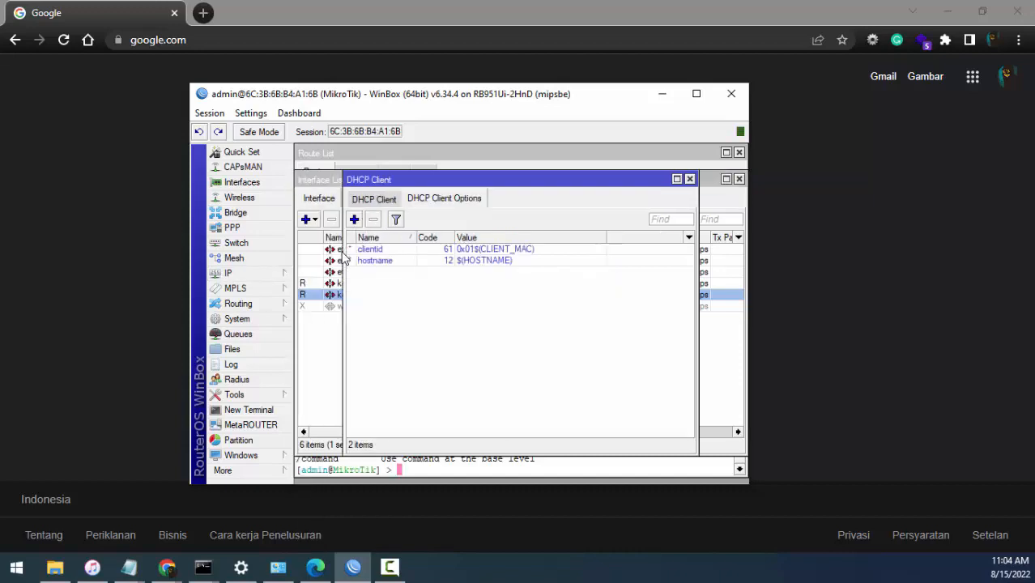
left_click(375, 199)
left_click(354, 219)
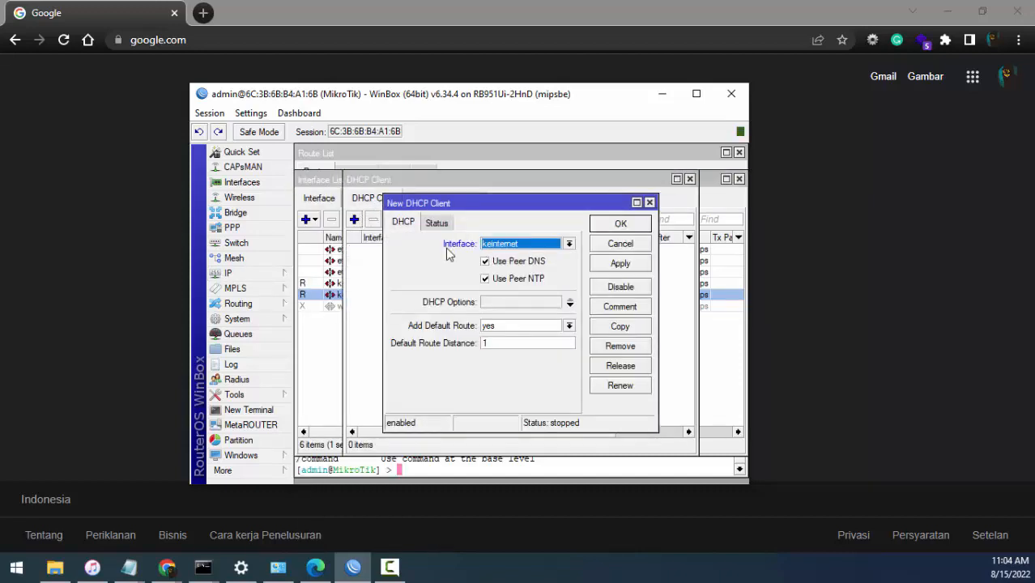
left_click(616, 261)
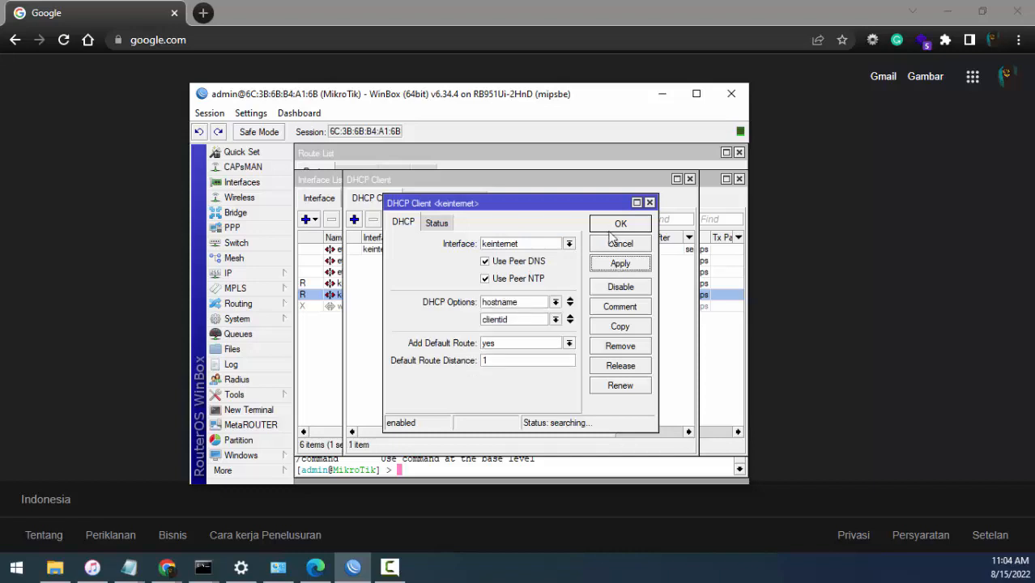
left_click(619, 224)
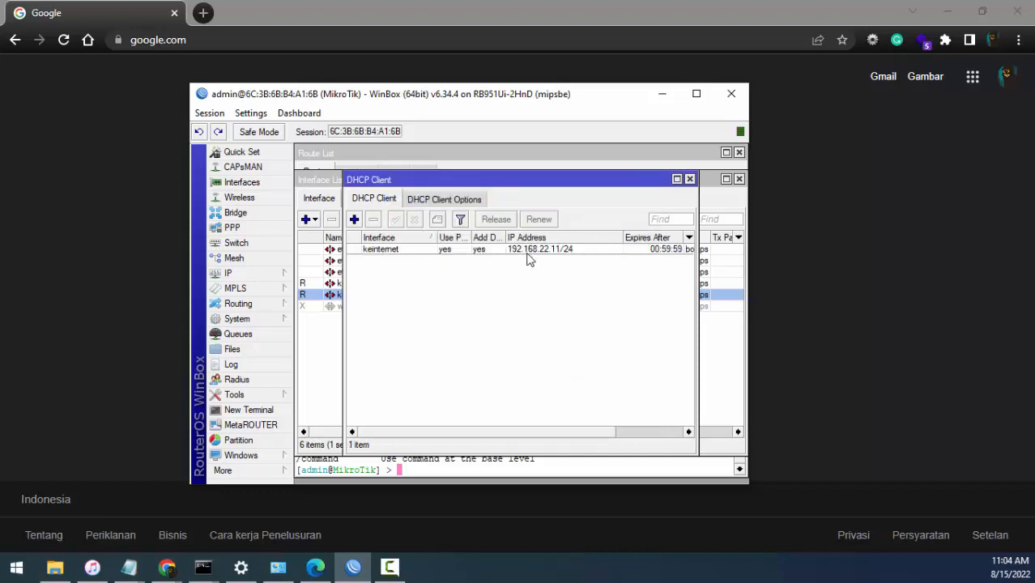
left_click(690, 179)
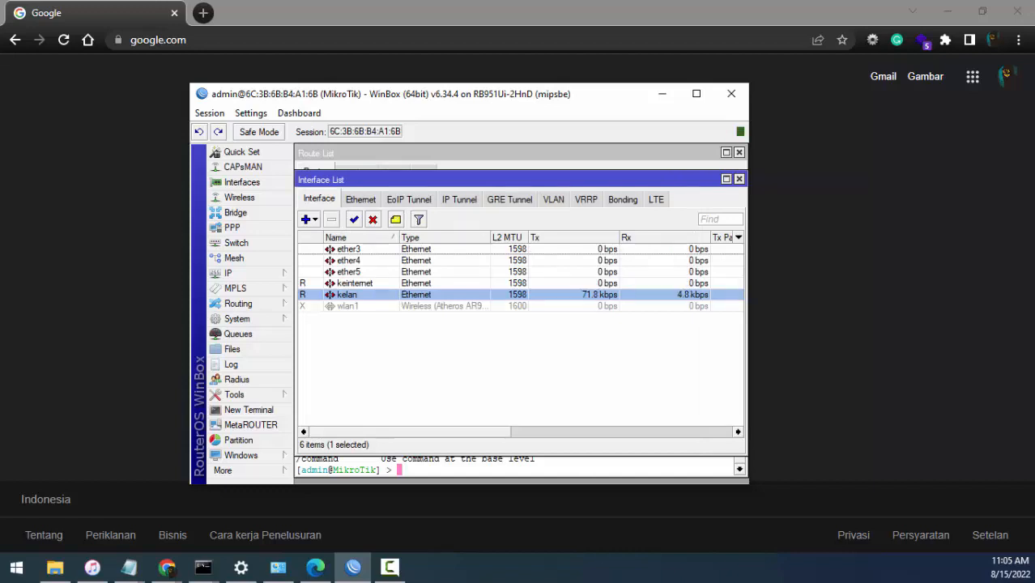
- In a new terminal, assign IP address 10.10.10.1/24 to the kelan interface and return to the /ip level
left_click(271, 412)
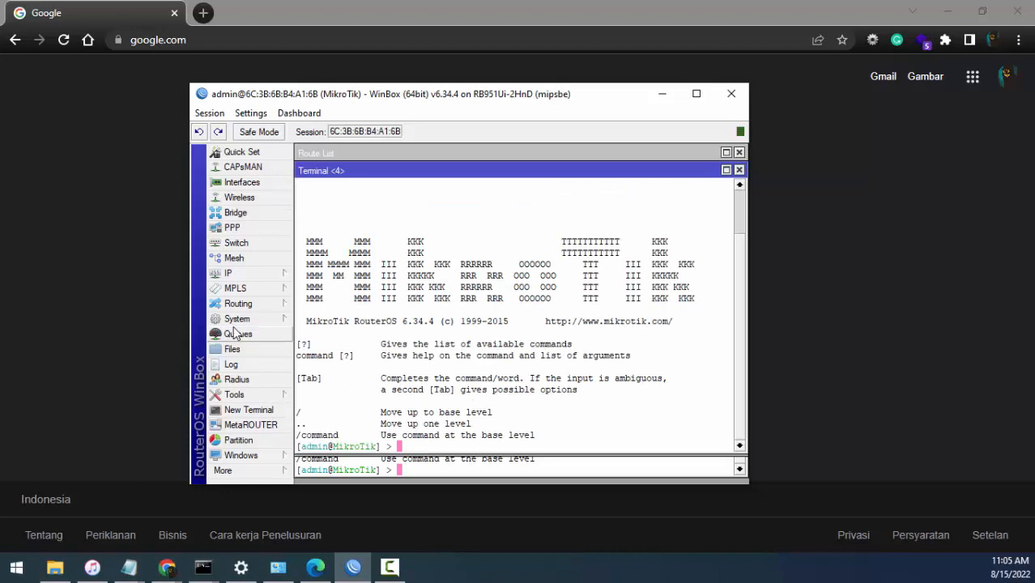
type("ip address")
key("Return")
type("add i")
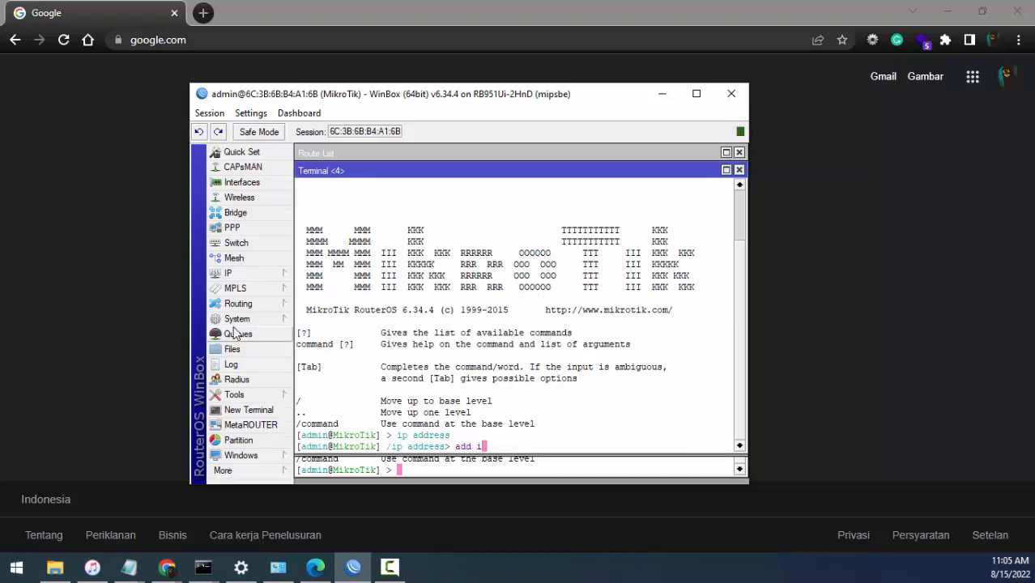
type("nterface=kelan address=")
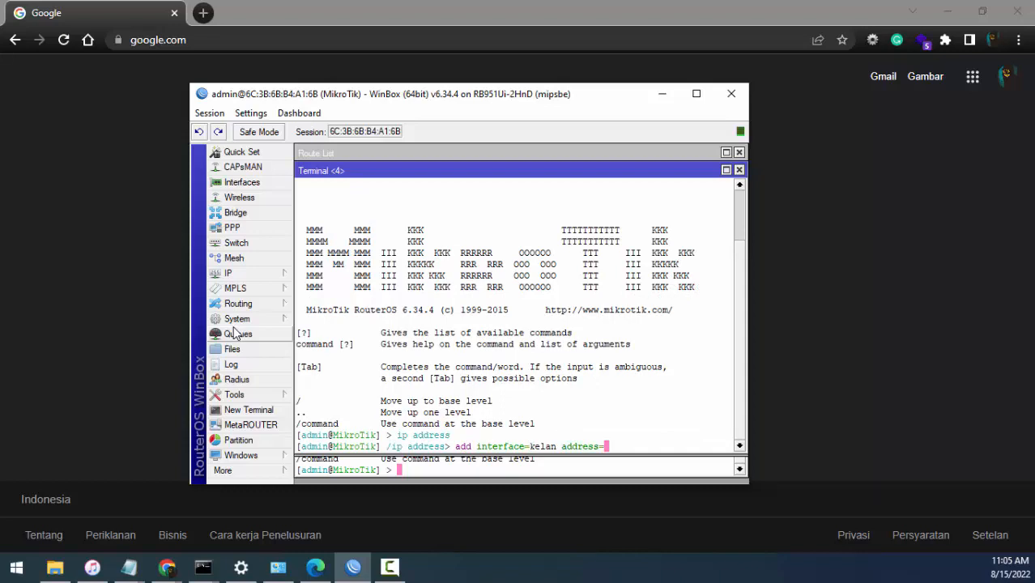
type("10.10.10.1/24")
key("Return")
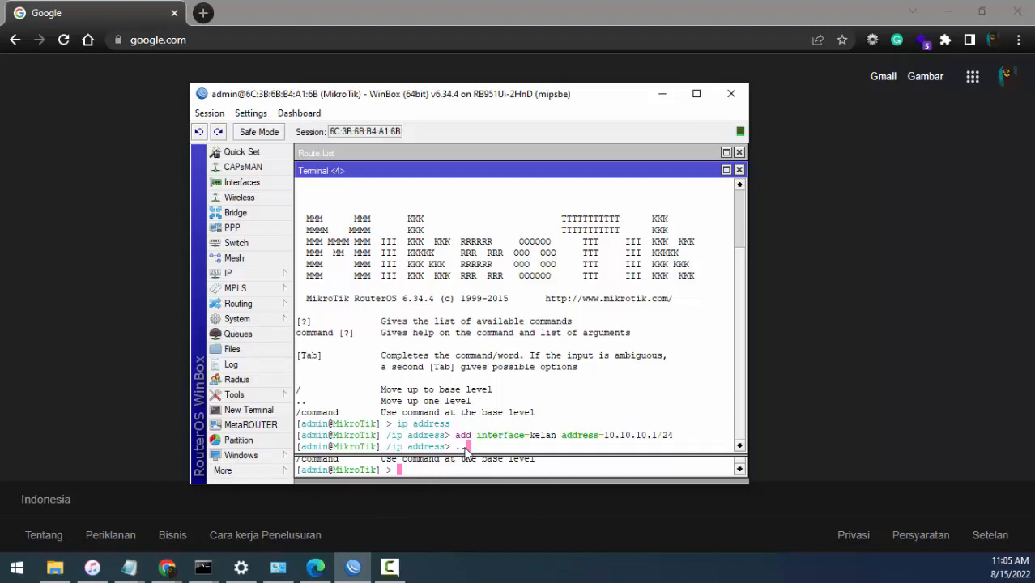
type("..")
key("Return")
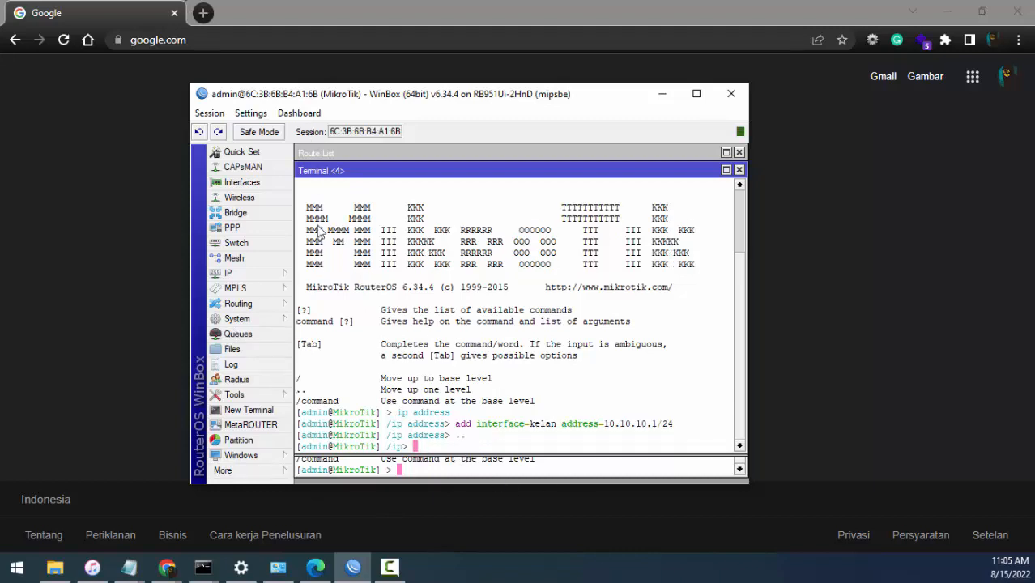
- Check the router's IP route list for the gateways in use, and close the list
left_click(284, 274)
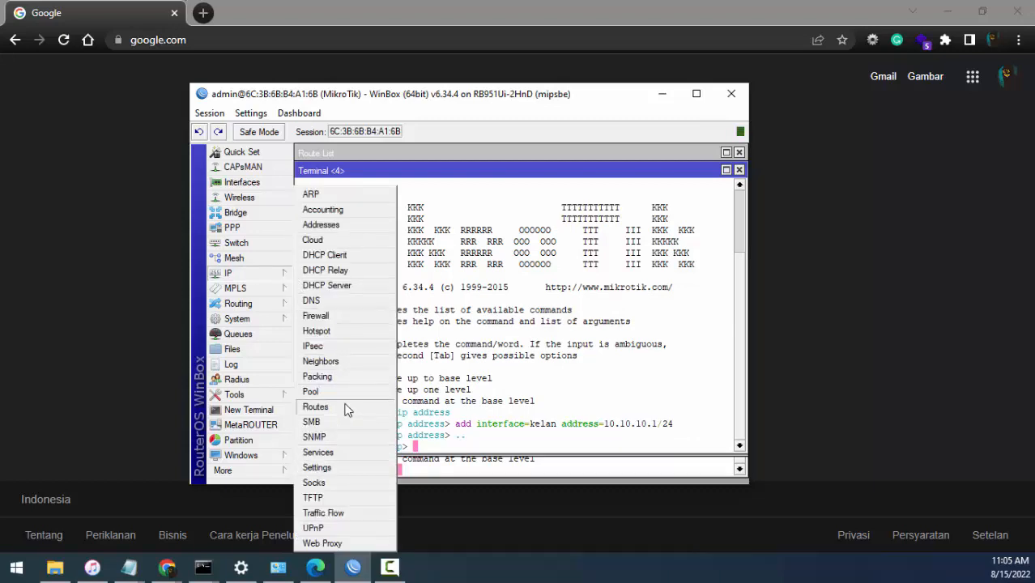
left_click(356, 406)
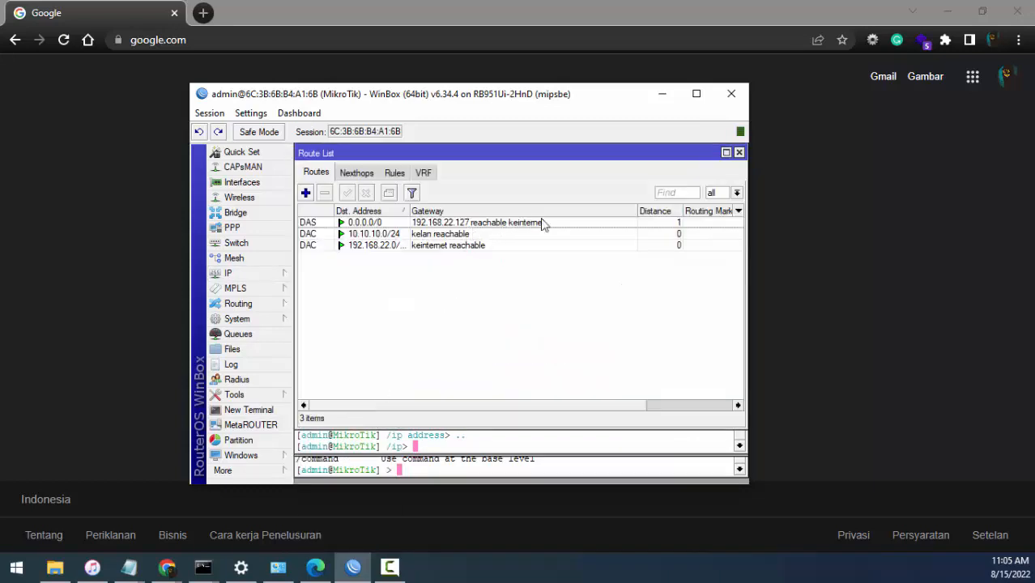
left_click(739, 152)
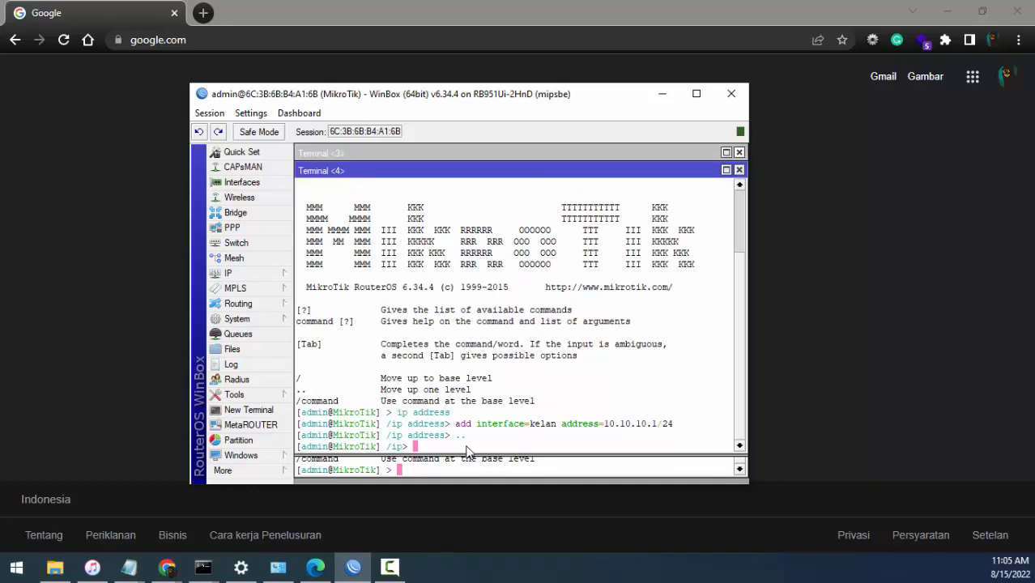
- Add an IP route with gateway 192.168.22.127 in the terminal, looking up the gateway address in the route list midway
type("route")
key("Return")
type("add ")
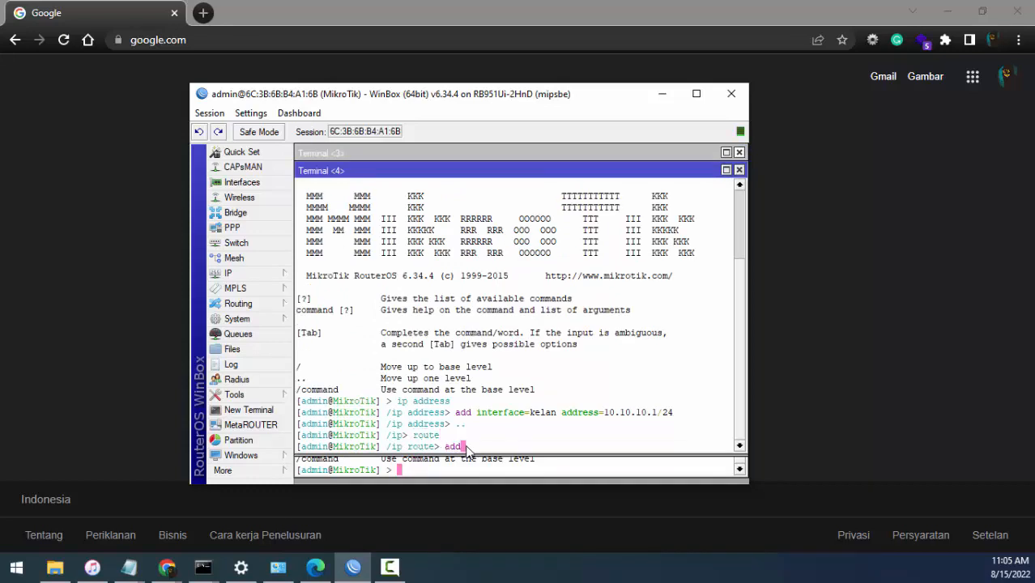
type("gateway=192.")
left_click(275, 274)
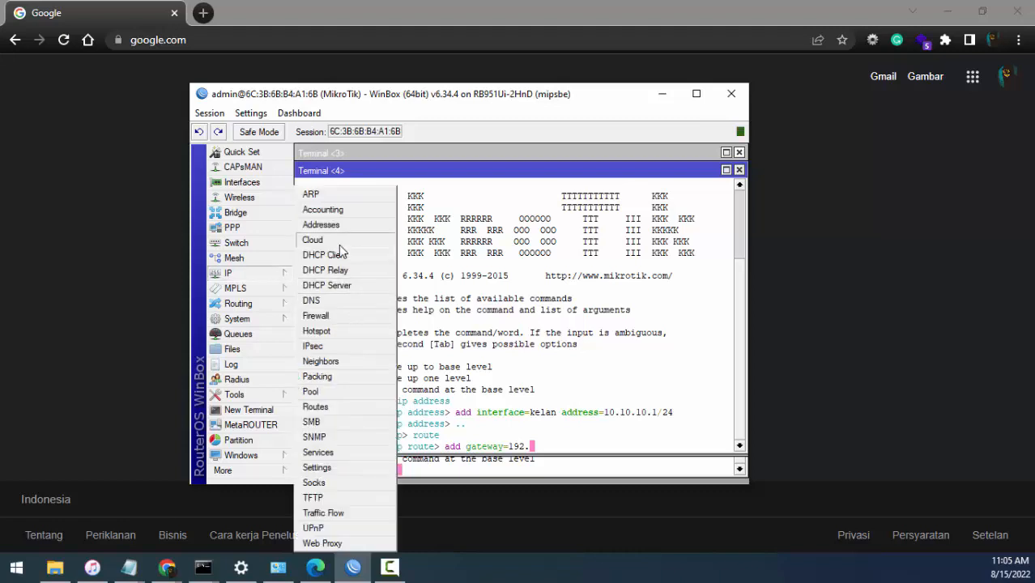
left_click(356, 407)
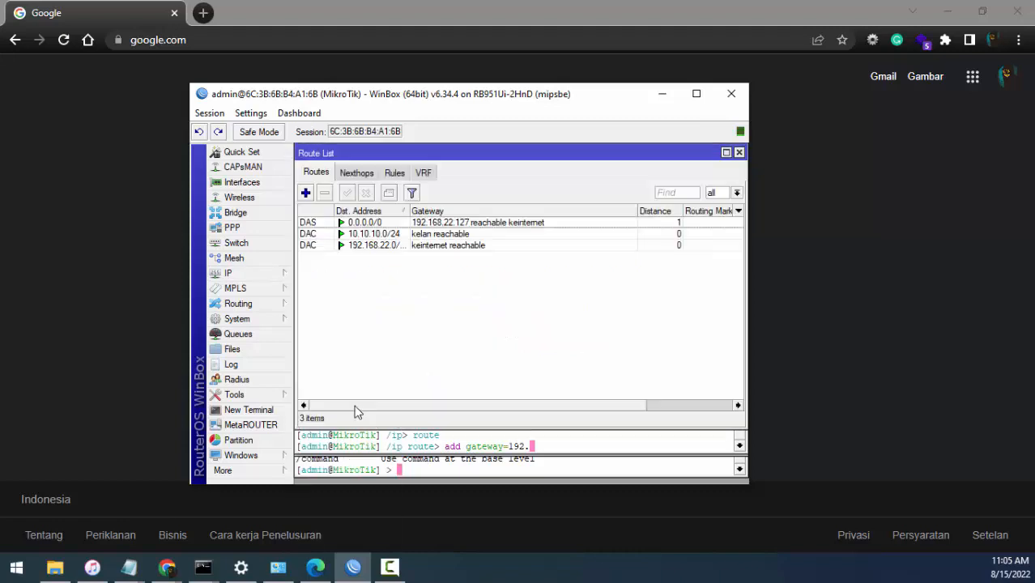
left_click(738, 153)
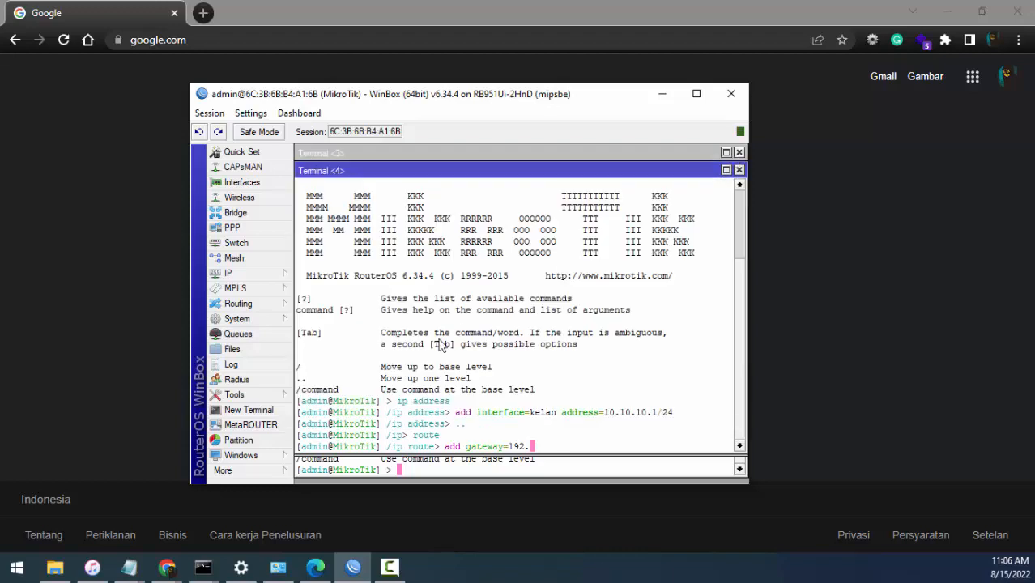
type("168.22.127")
key("Return")
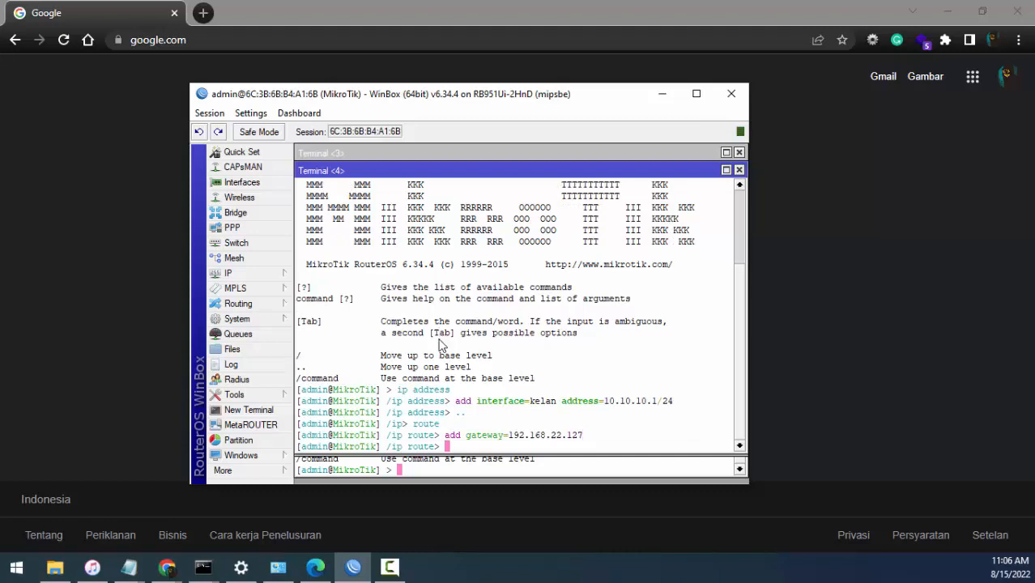
- Print the IP routes to check the added gateway, and return to the /ip level
type("pr")
key("Return")
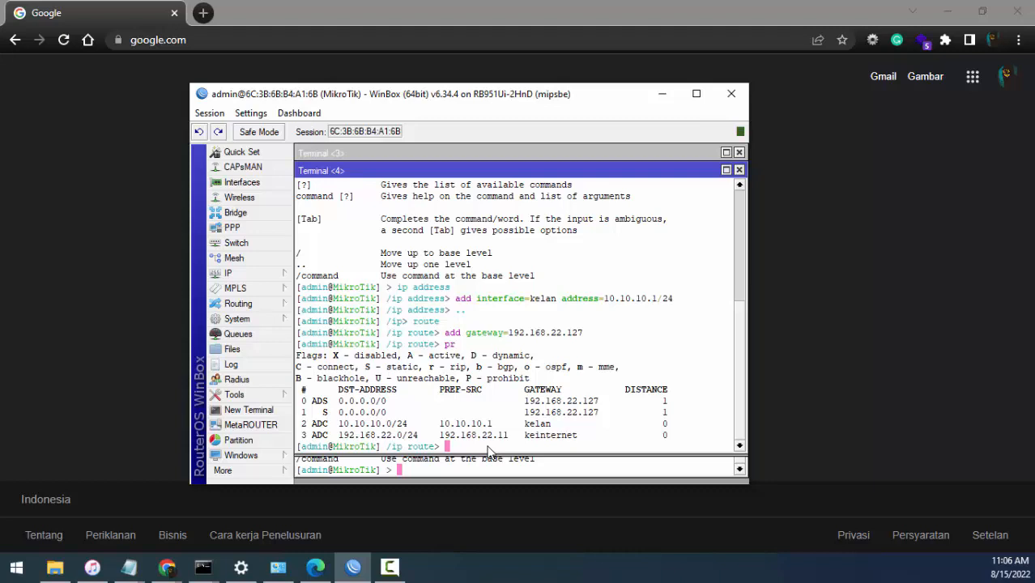
type("..")
key("Return")
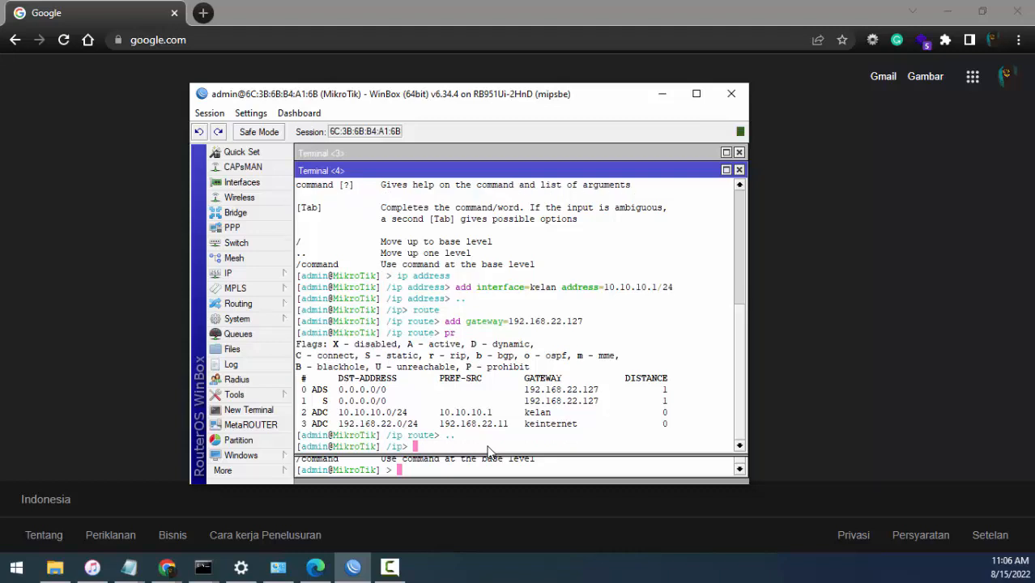
- At the firewall nat level, begin an add command with chain srcnat and out-interface keinternet
type("firewall nat")
key("Return")
type("ad")
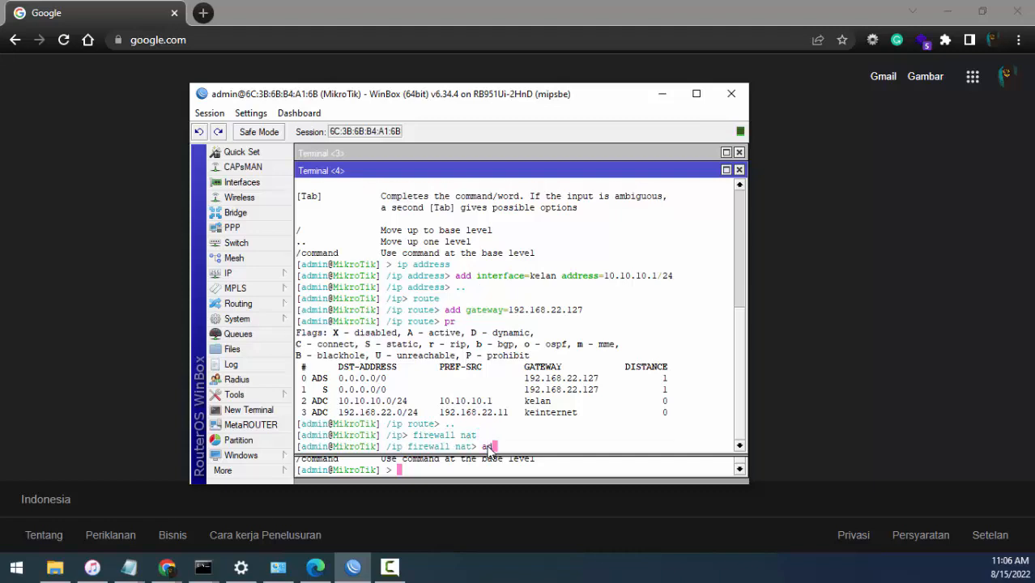
type("d ch")
key("Tab")
type("srcnat out-i")
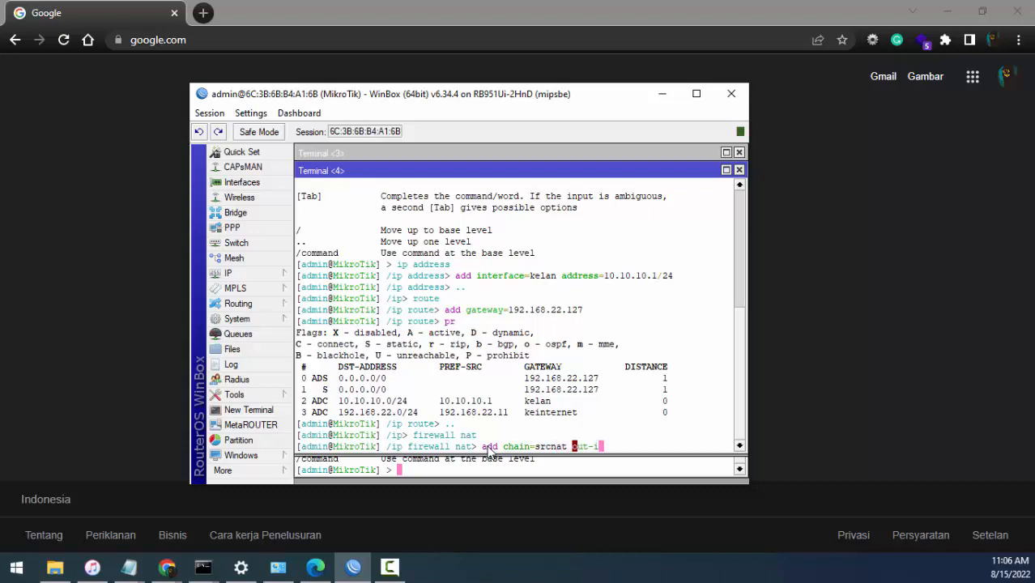
key("Tab")
type("kei")
key("Tab")
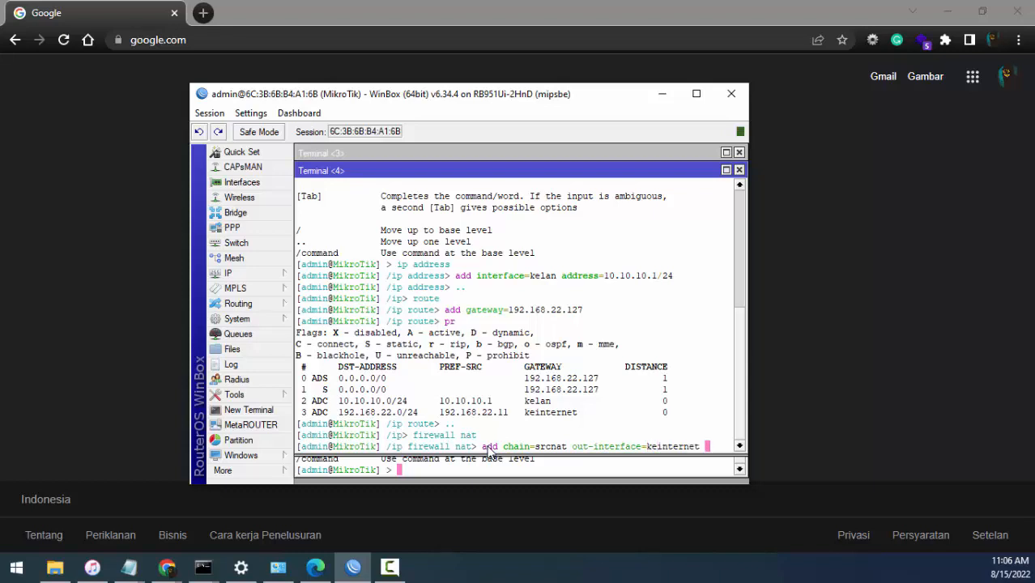
- Complete the NAT rule with src-address 10.10.10.0/24 and action masquerade, and print the NAT rules
type("src-add")
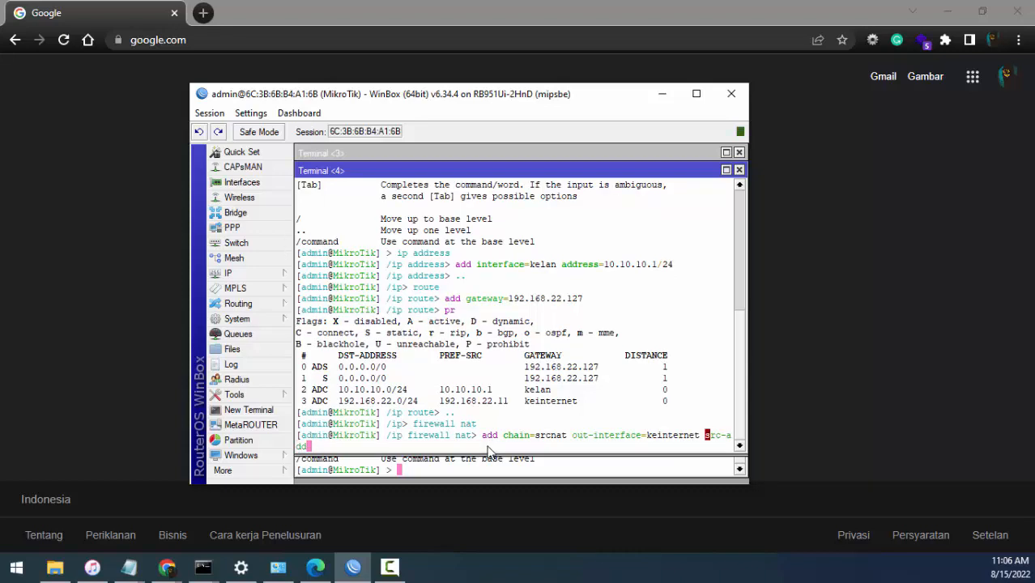
key("Tab")
type("=10.10.10.0/24")
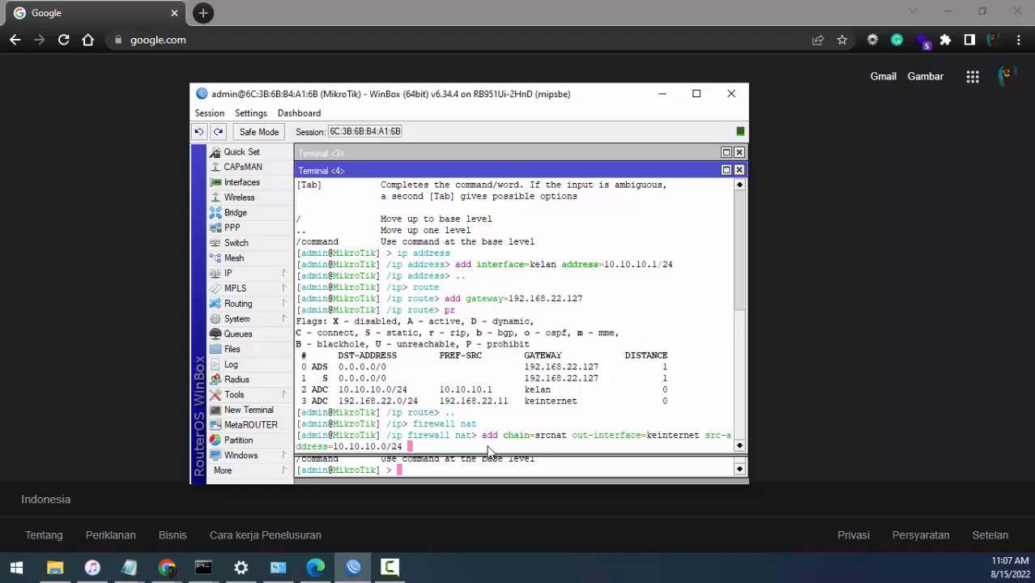
type(" action=mas")
key("Tab")
key("Return")
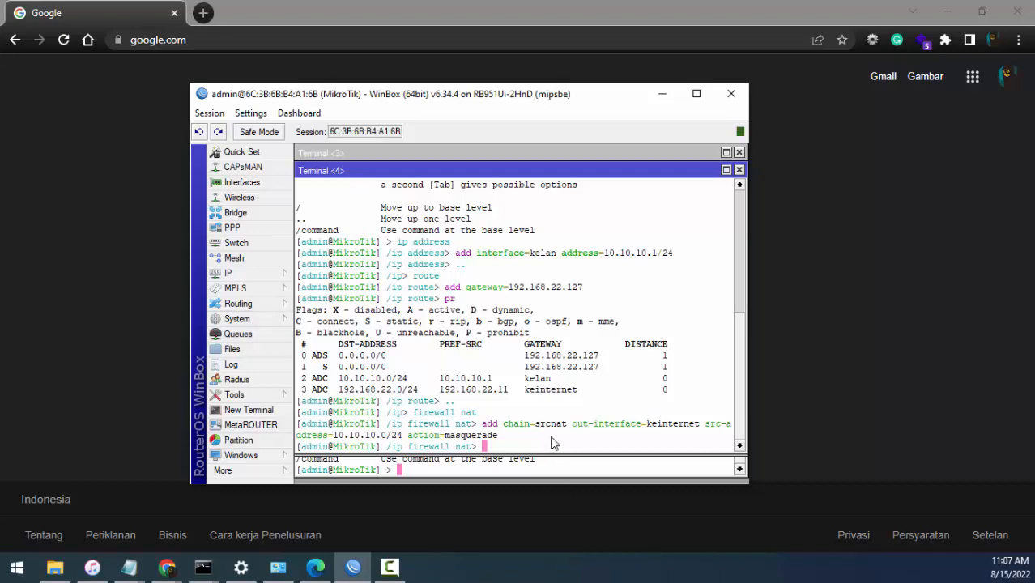
type("pr")
key("Return")
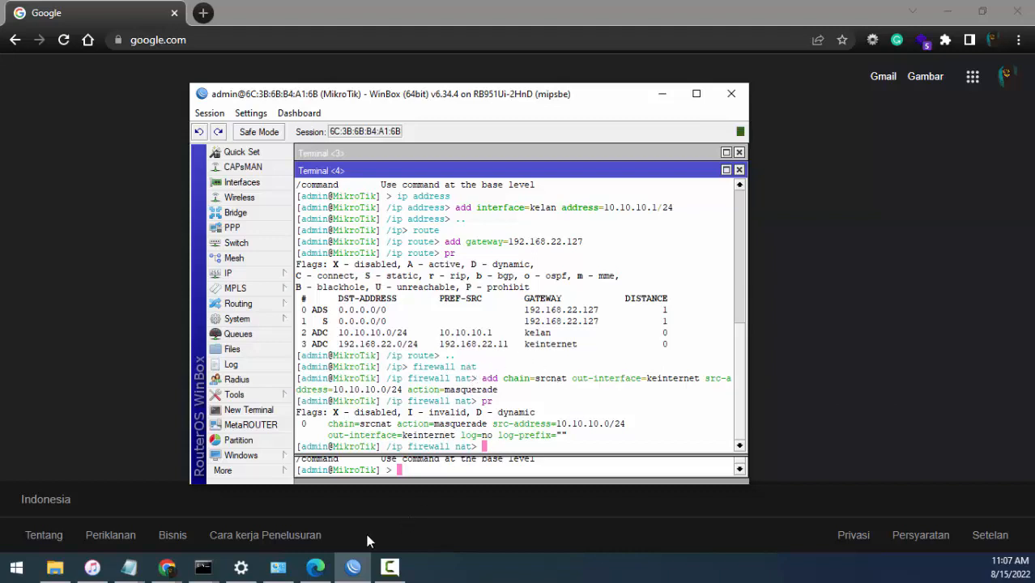
- Apply static IPv4 settings to the Windows Ethernet adapter: address 10.10.10.2, mask 255.0.0.0, gateway 10.10.10.1 and preferred DNS 192.168.22.127
mouse_move(290, 568)
left_click(278, 498)
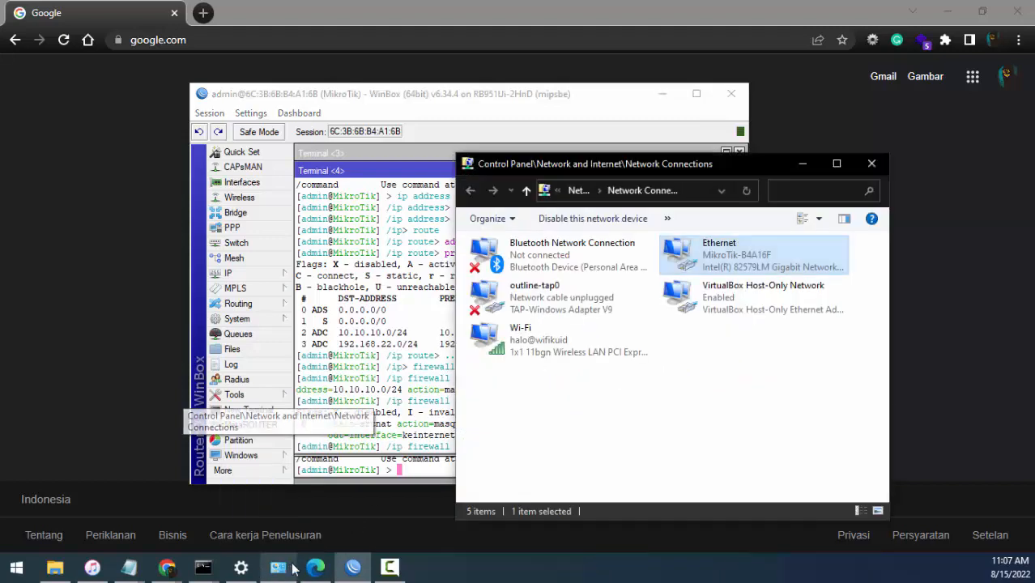
double_click(721, 263)
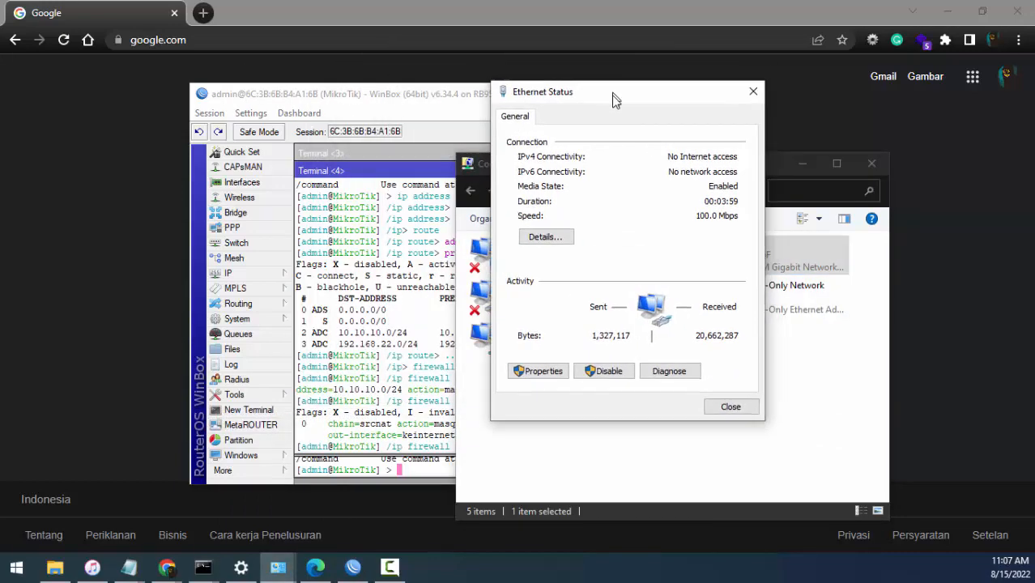
left_click(553, 372)
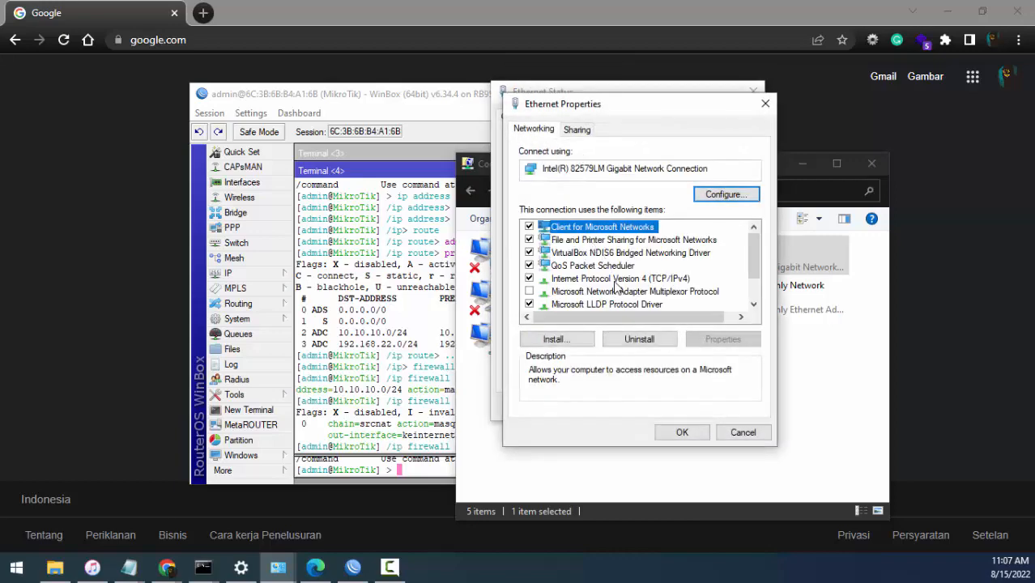
double_click(613, 278)
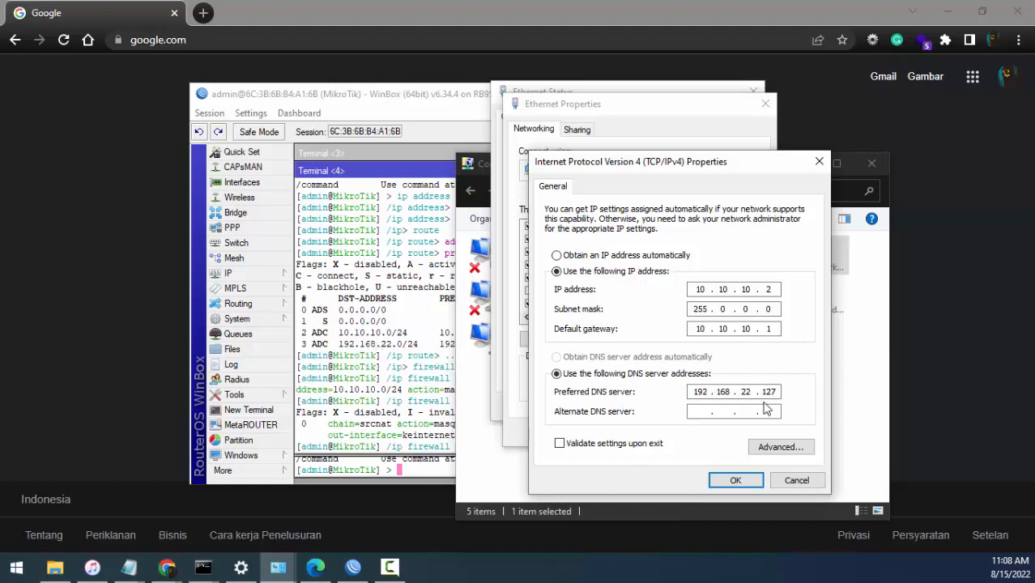
left_click(735, 482)
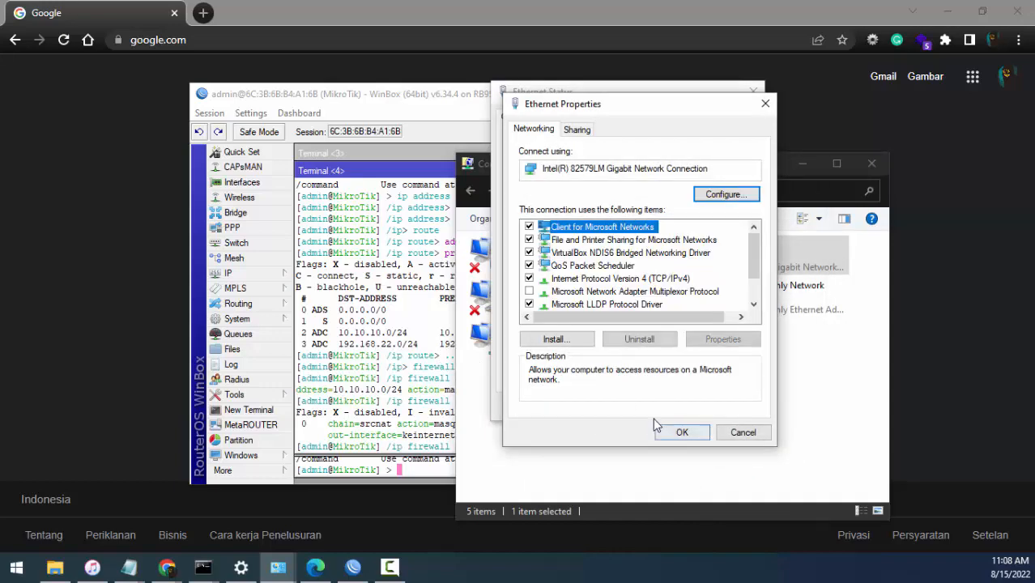
left_click(679, 433)
left_click(726, 408)
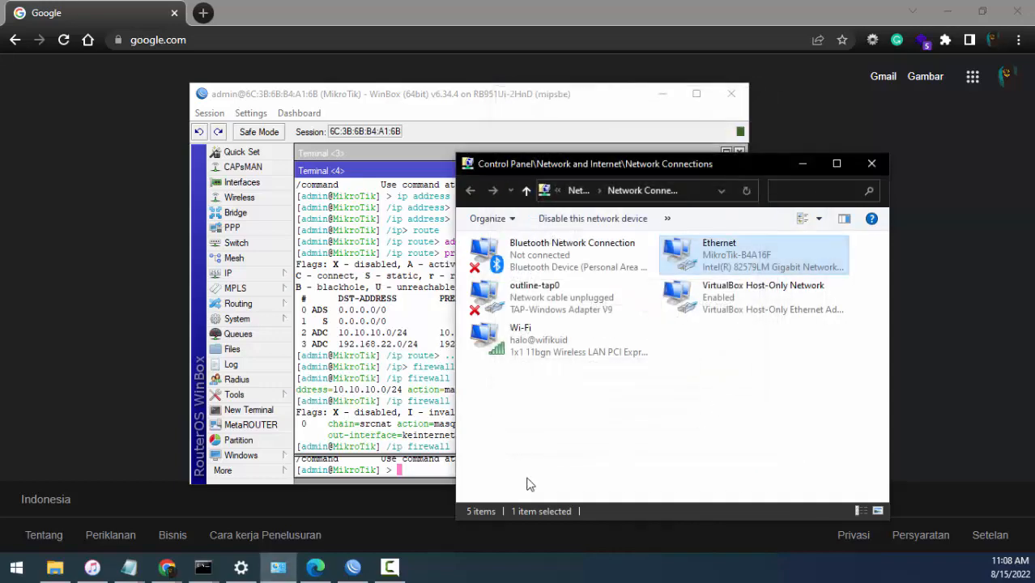
- Switch to the Command Prompt window used for pinging and clear its screen
left_click(203, 567)
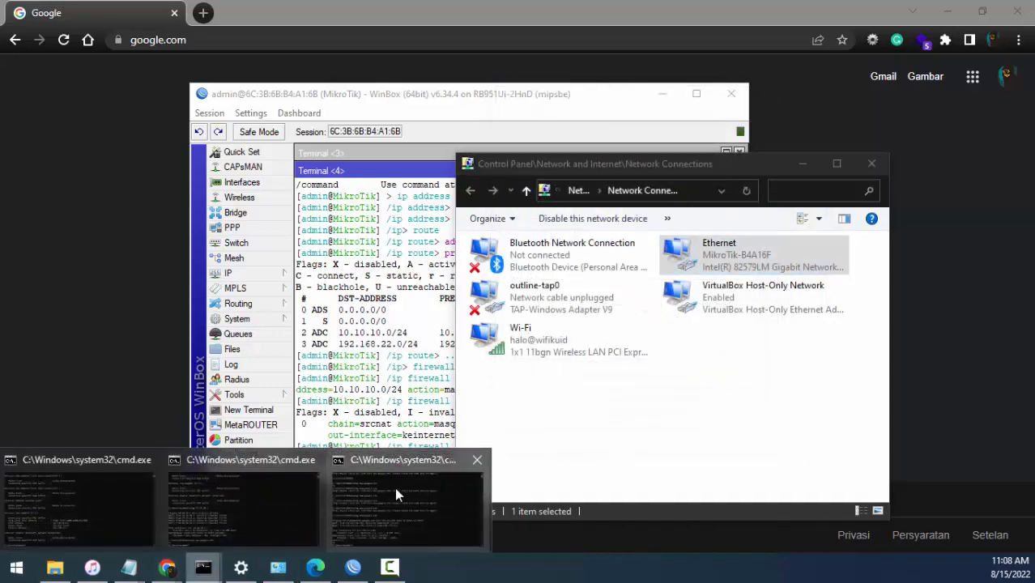
left_click(394, 487)
type("cl")
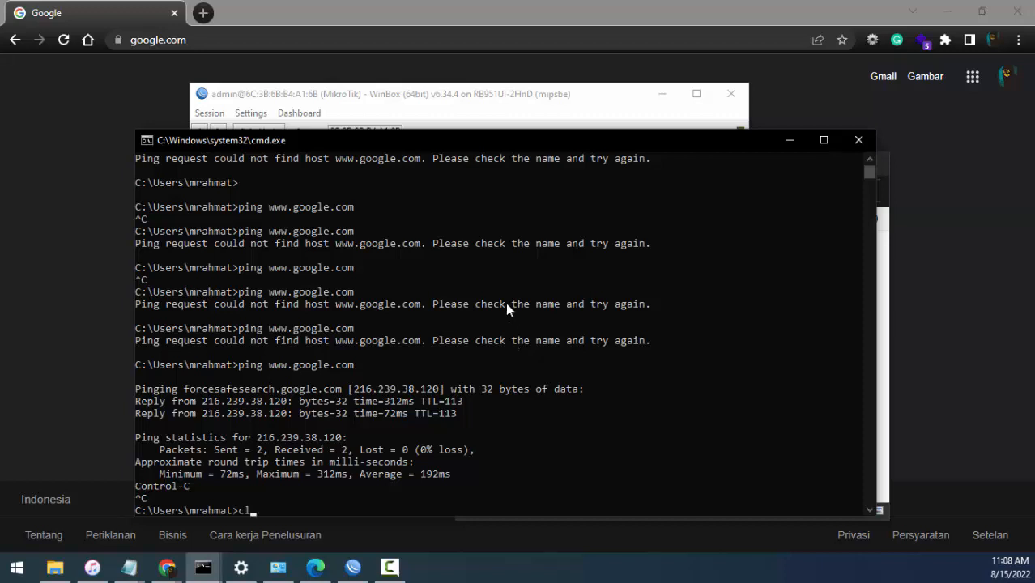
type("ear")
key("Return")
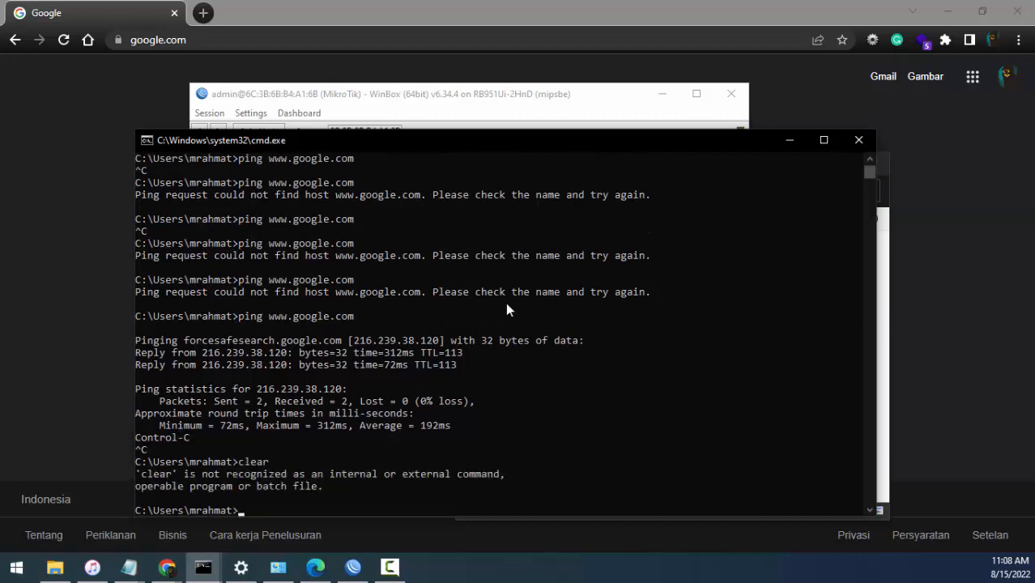
type("cls")
key("Return")
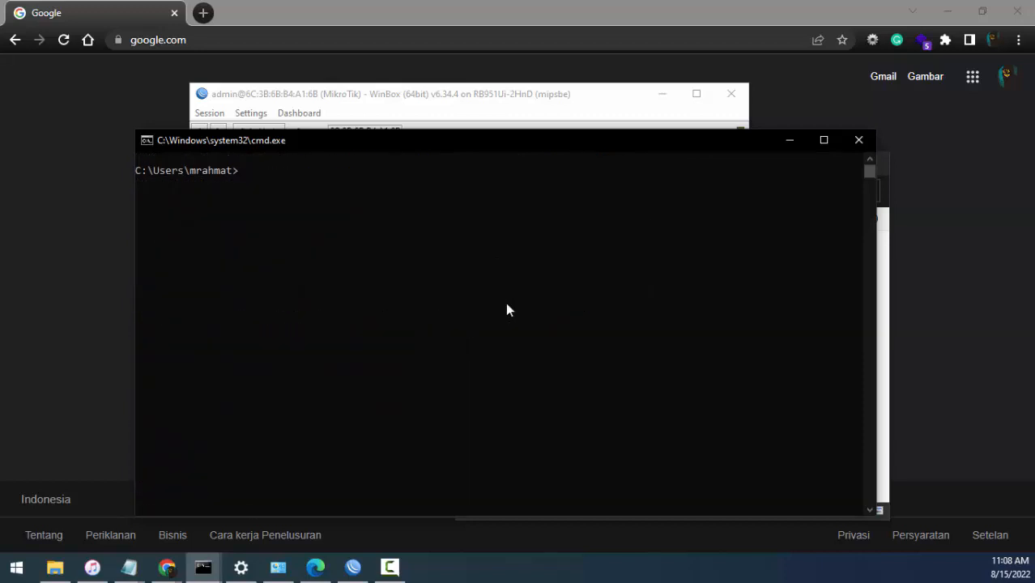
- Ping the router's LAN address 10.10.10.1 and stop the ping after a few replies
type("ping 10.10.10.1")
key("Return")
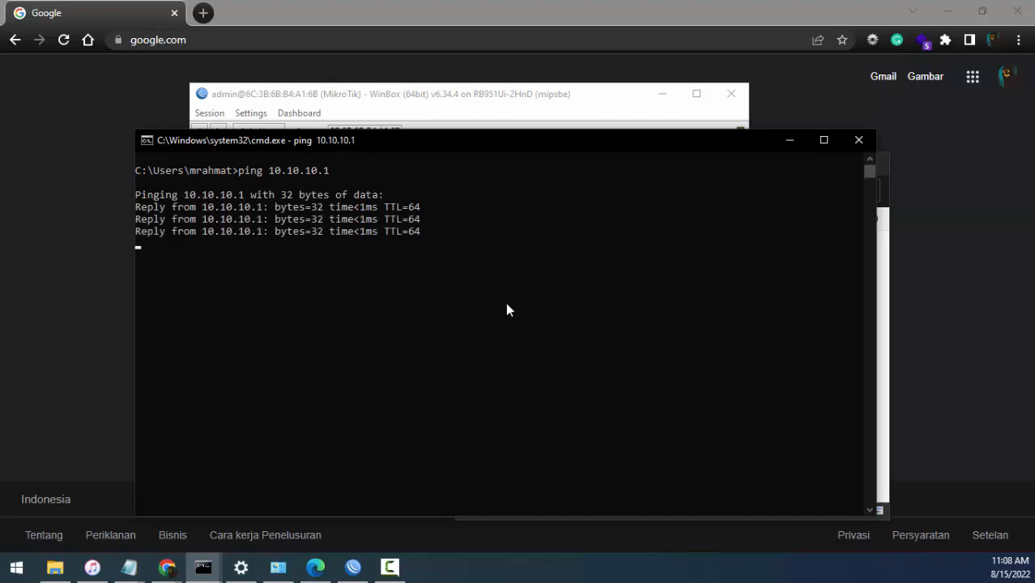
key("ctrl+c")
type("ping")
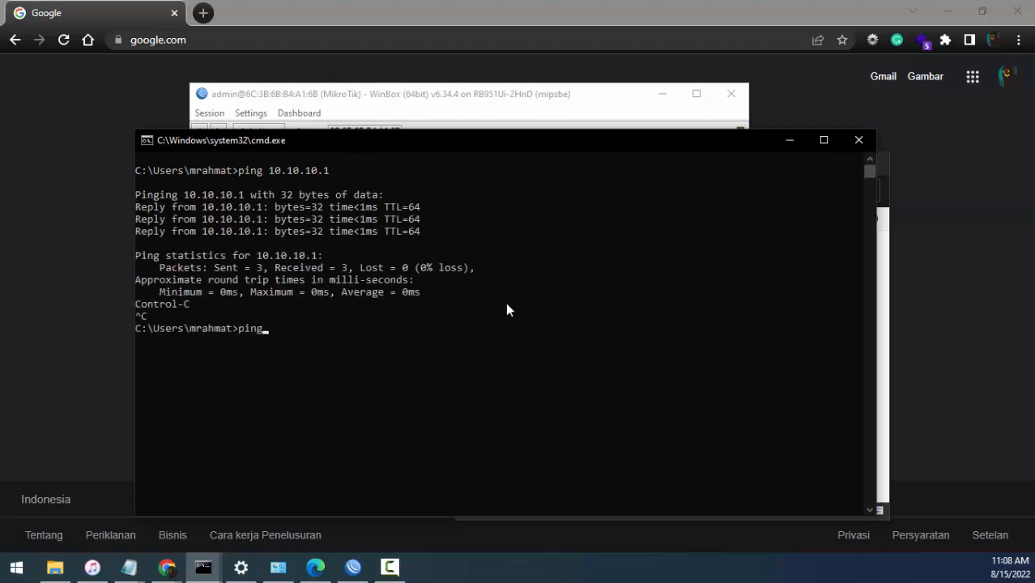
type(" www.google.com")
key("Return")
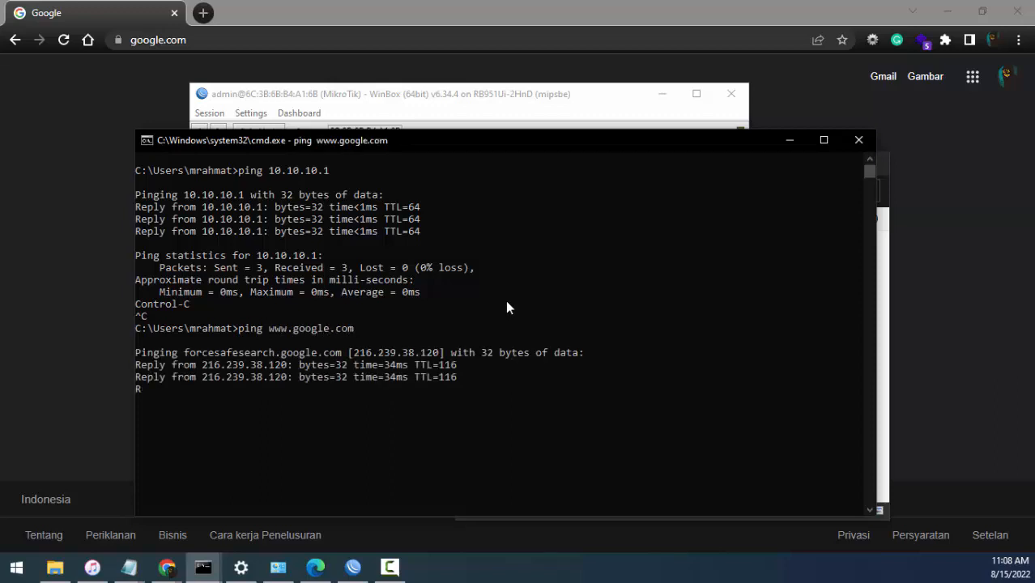
key("ctrl+c")
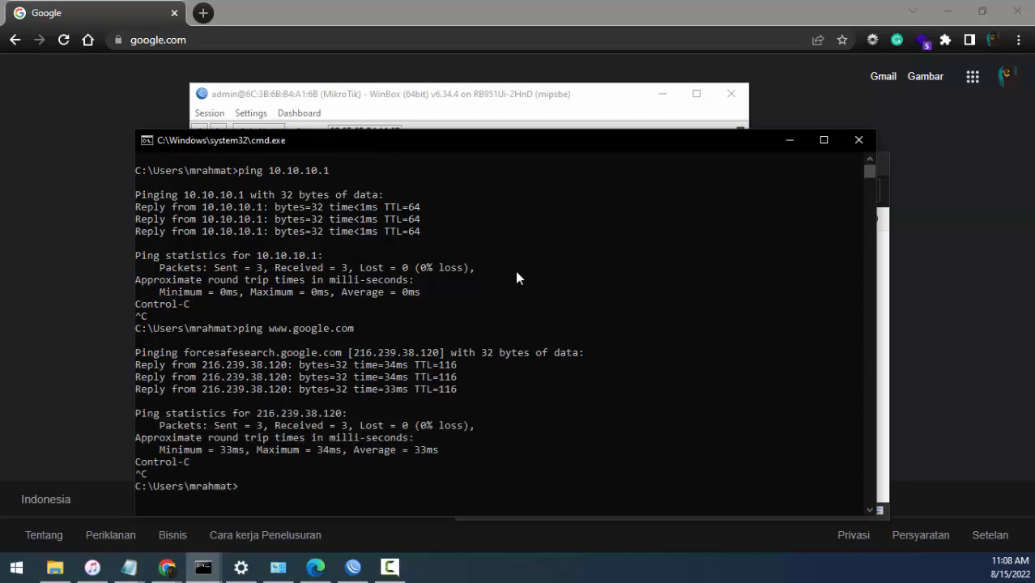
left_click(436, 38)
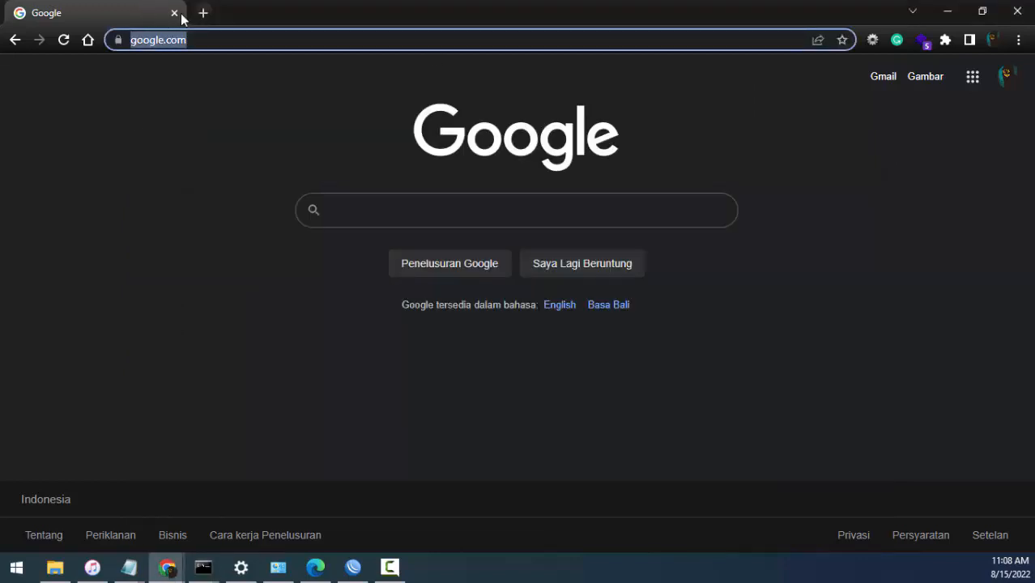
left_click(203, 12)
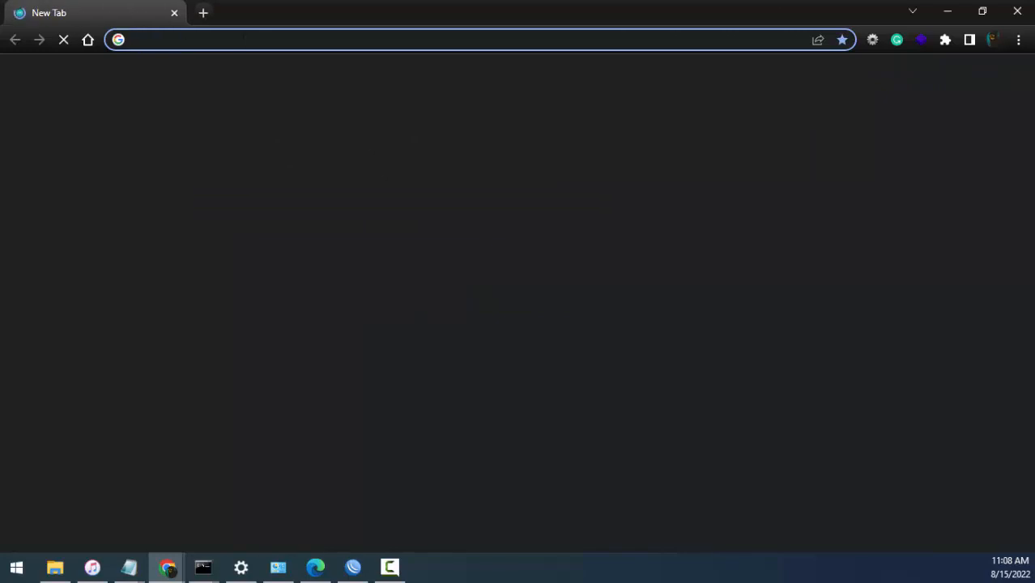
type("www.google.com")
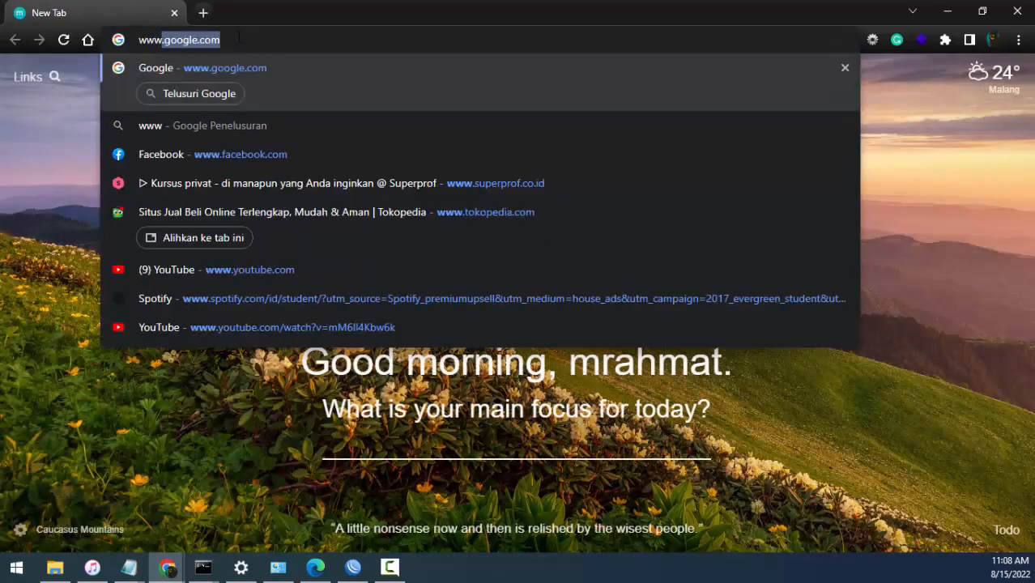
key("Return")
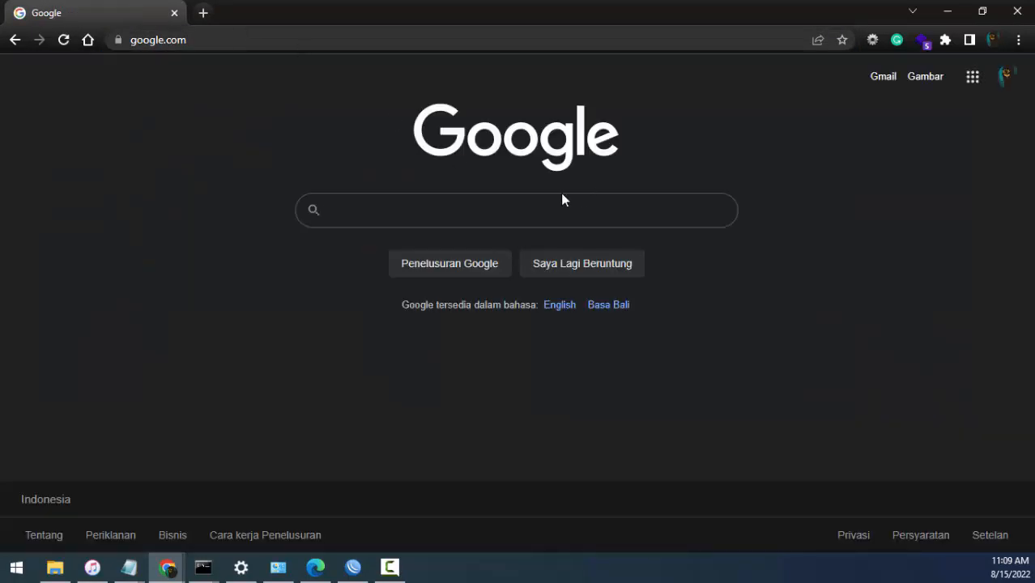
left_click(554, 203)
type("mikrotik")
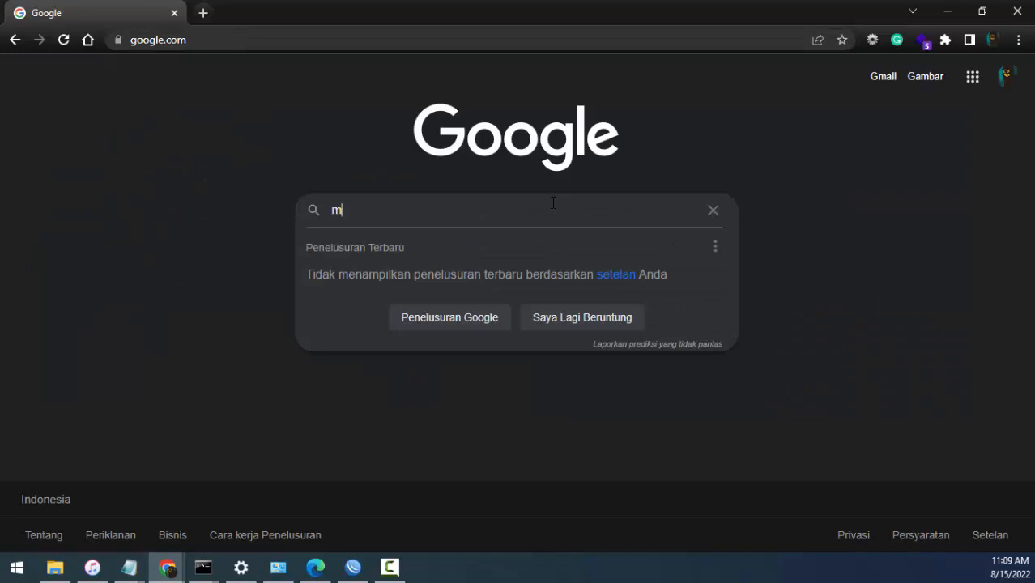
key("Return")
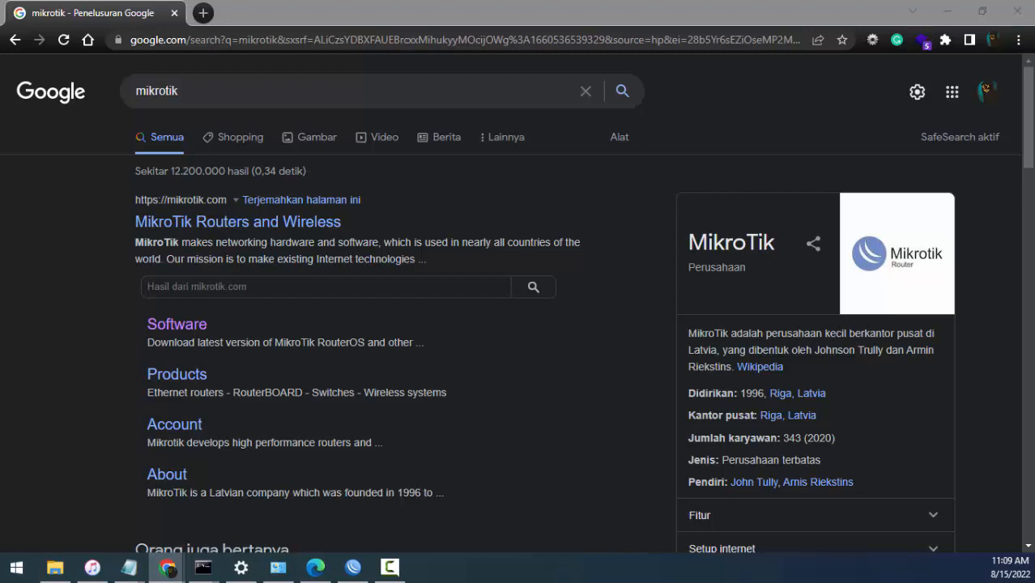
- Highlight the line "Simulasi Untuk Limit Bandwith" in the Notepad file limit bandwith.txt, and return to WinBox
key("alt+Tab")
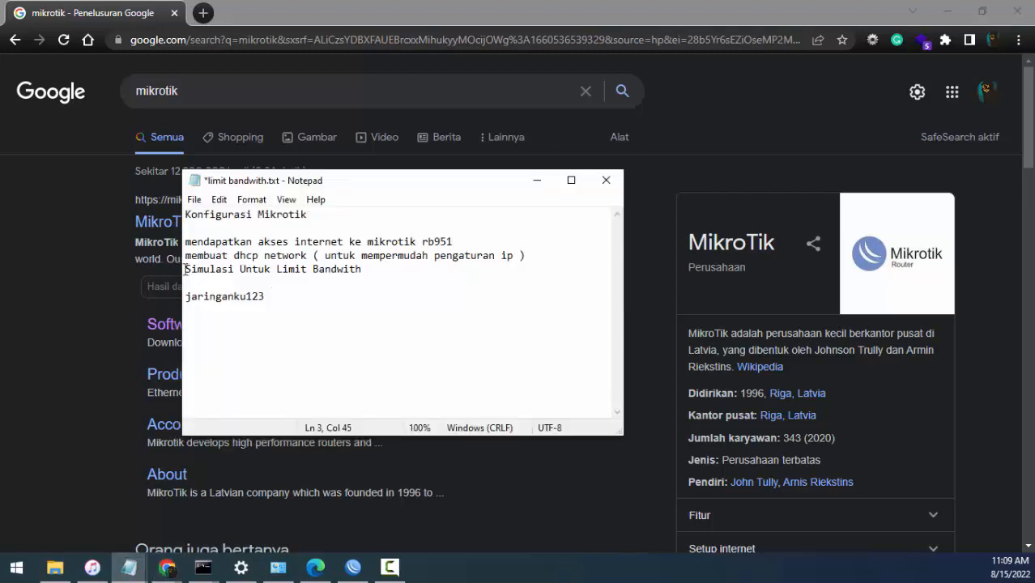
left_click_drag(185, 269, 360, 274)
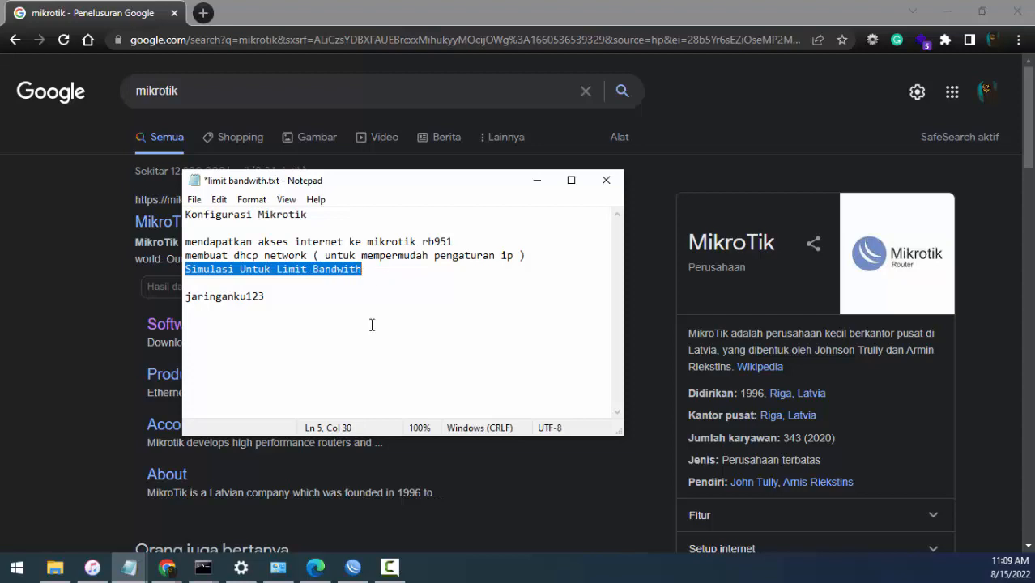
key("alt+Tab")
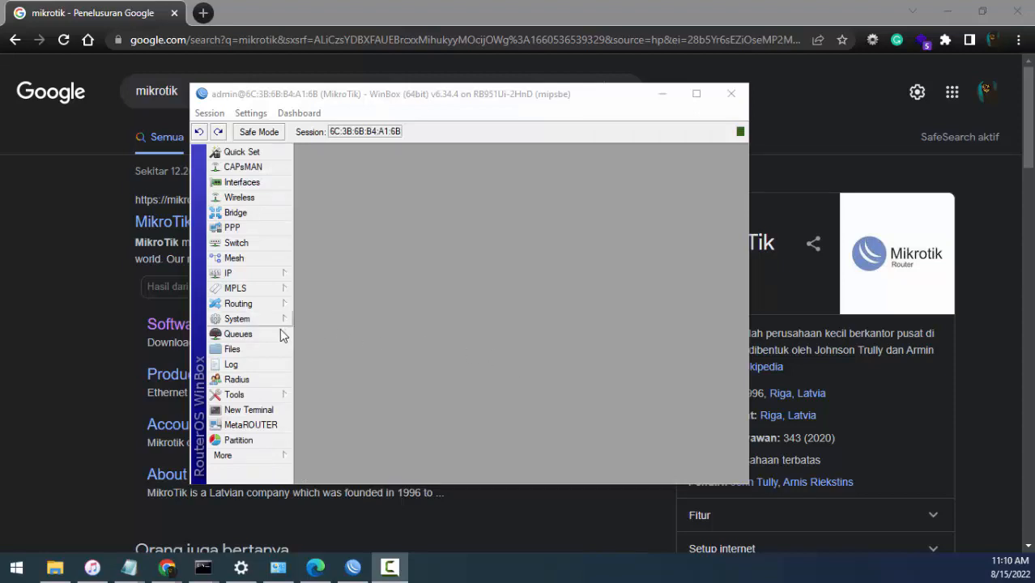
- Start a new simple queue named PC 1 and target it at the kelan interface
left_click(236, 335)
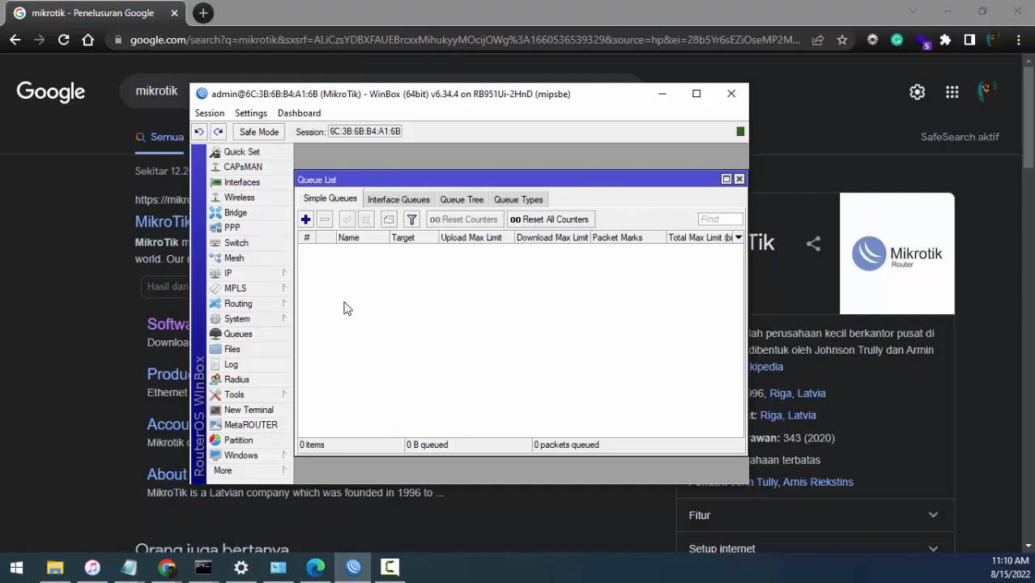
left_click(307, 220)
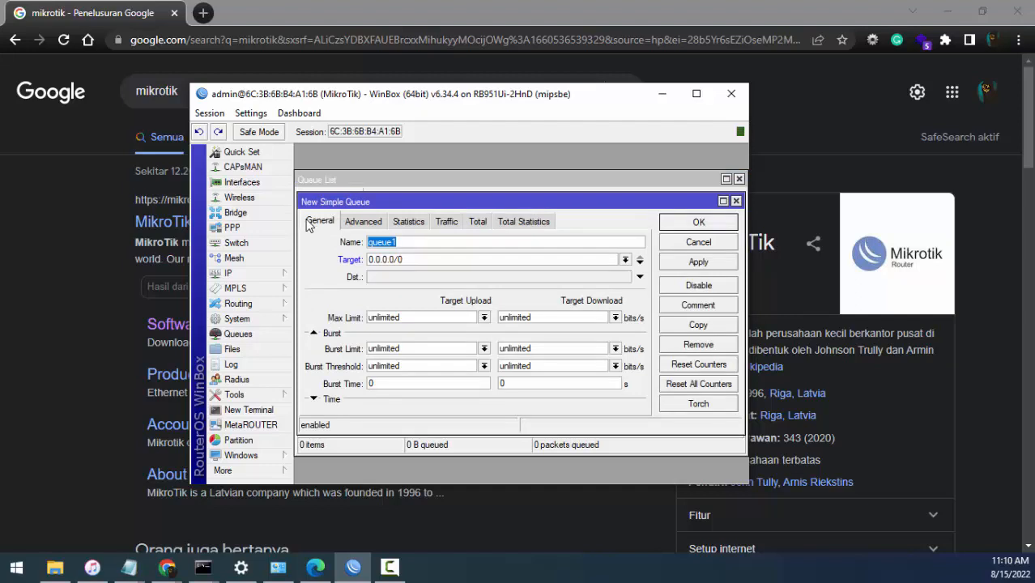
key("BackSpace")
type("PC 1")
double_click(400, 260)
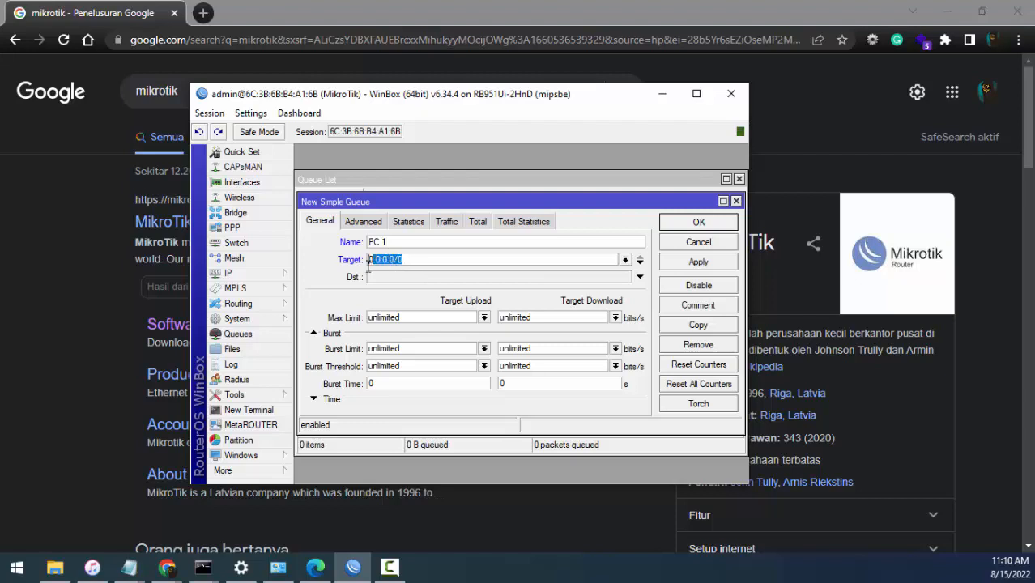
left_click(625, 260)
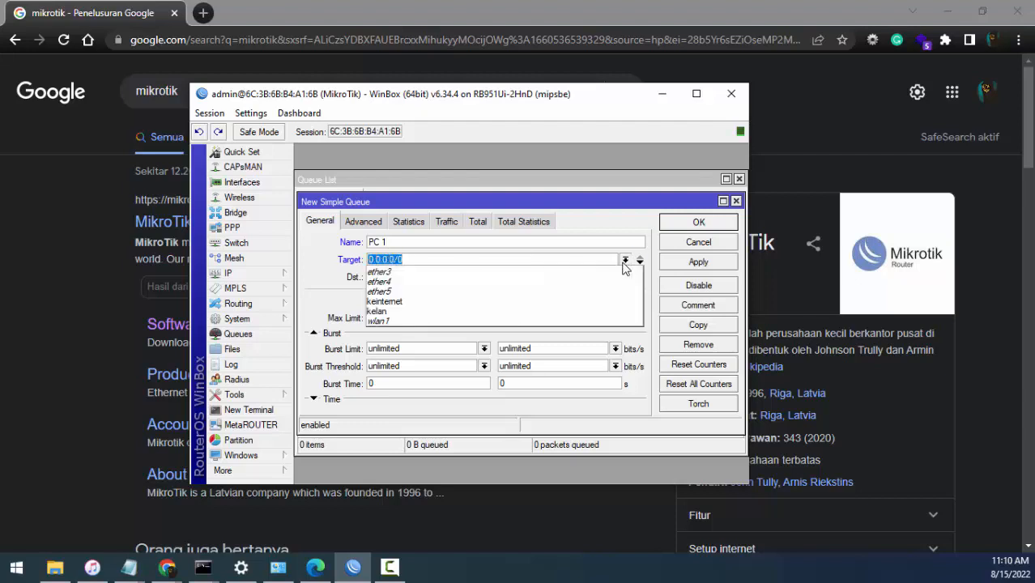
left_click(565, 313)
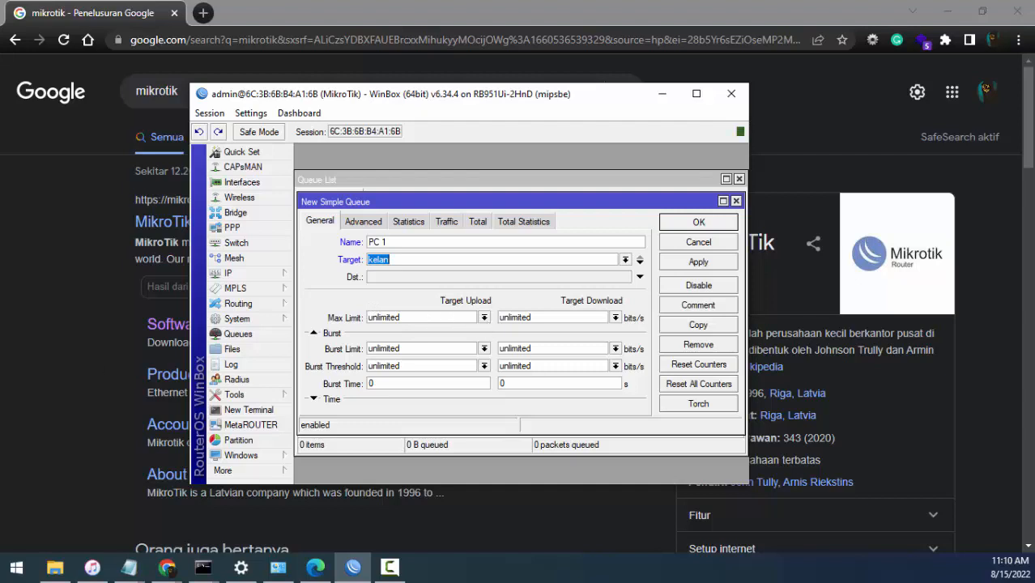
- Set both the upload and download max limits of the PC 1 queue to 64k and save the queue
left_click(484, 317)
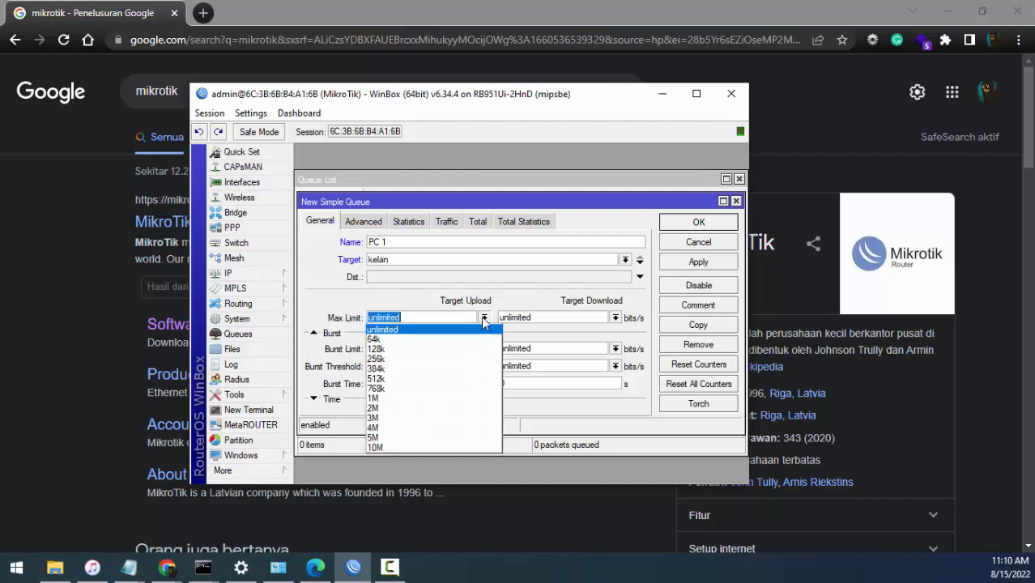
left_click(434, 340)
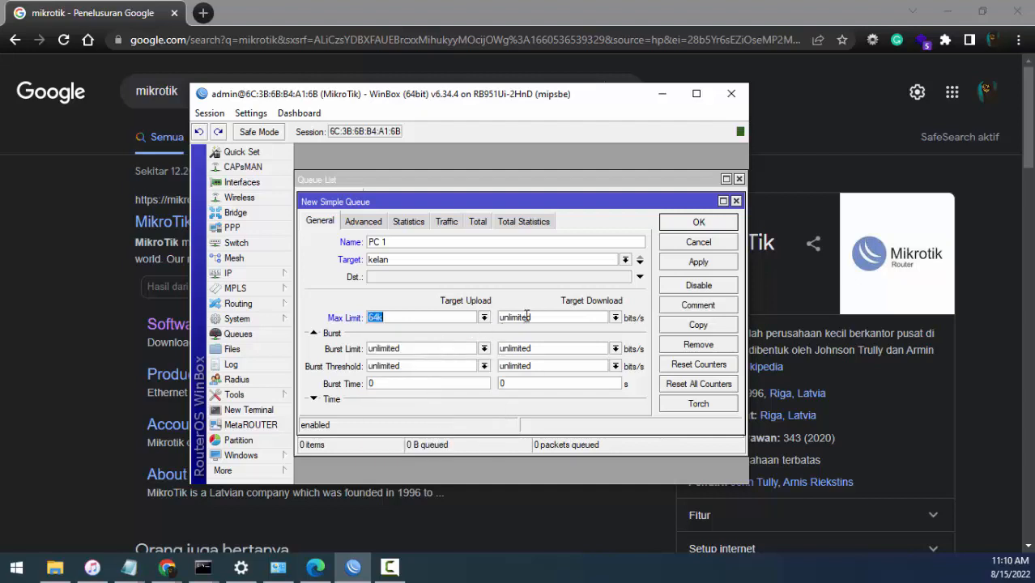
left_click(615, 317)
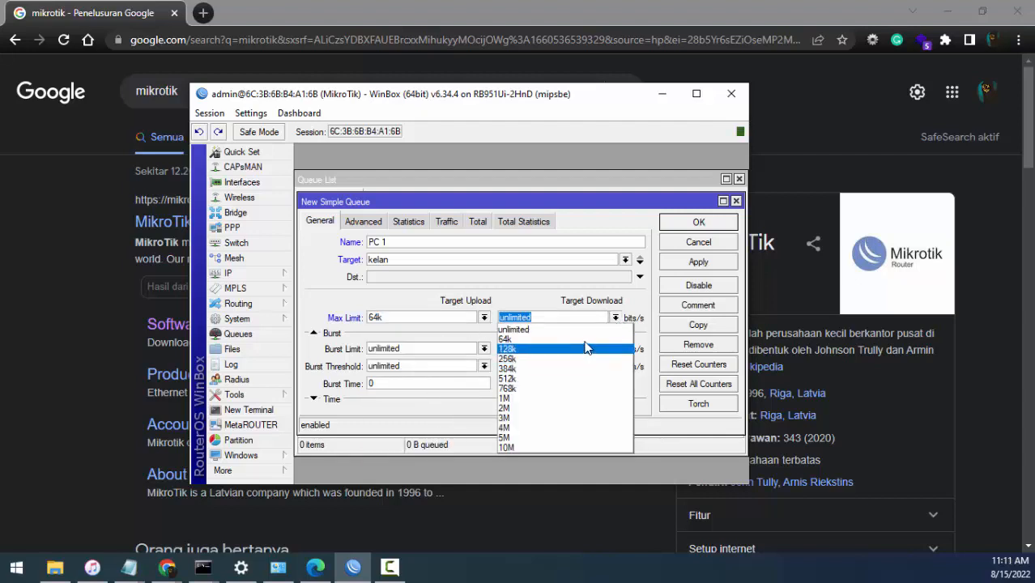
left_click(584, 339)
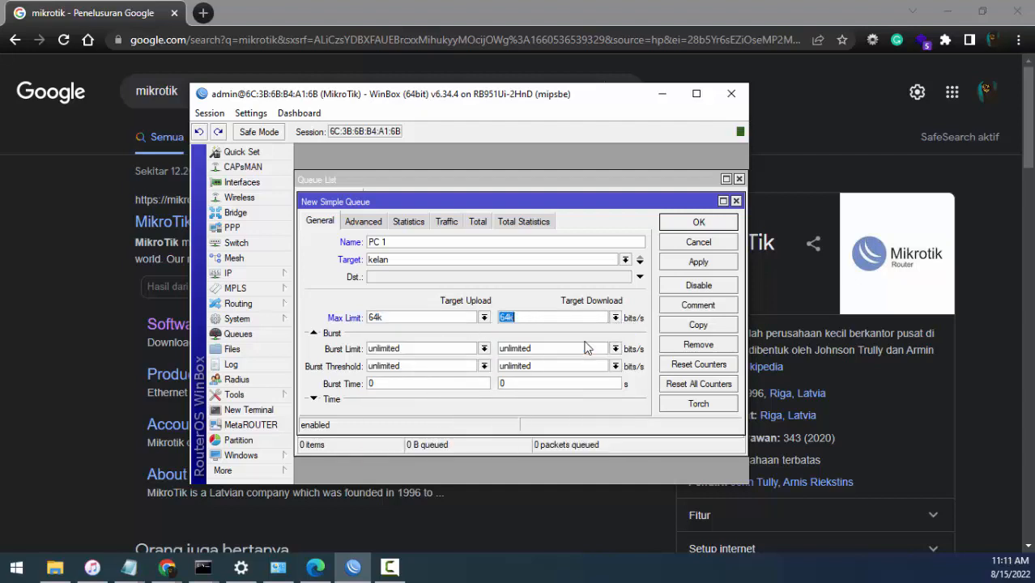
left_click(693, 262)
left_click(701, 225)
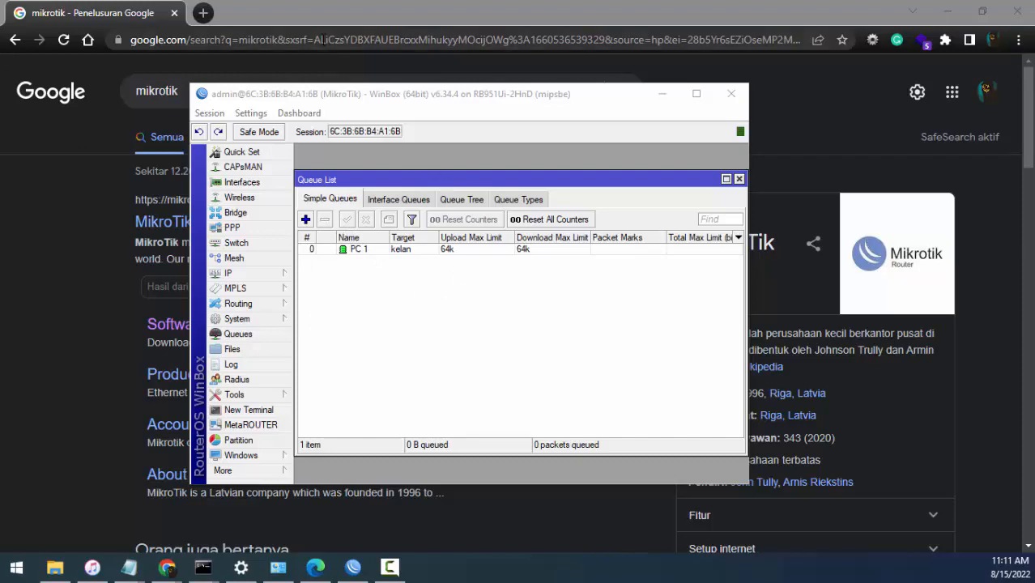
- In Chrome, search for "download android studio" and open the result "Download Android Studio - Android IDE resmi"
left_click(322, 39)
type("ww")
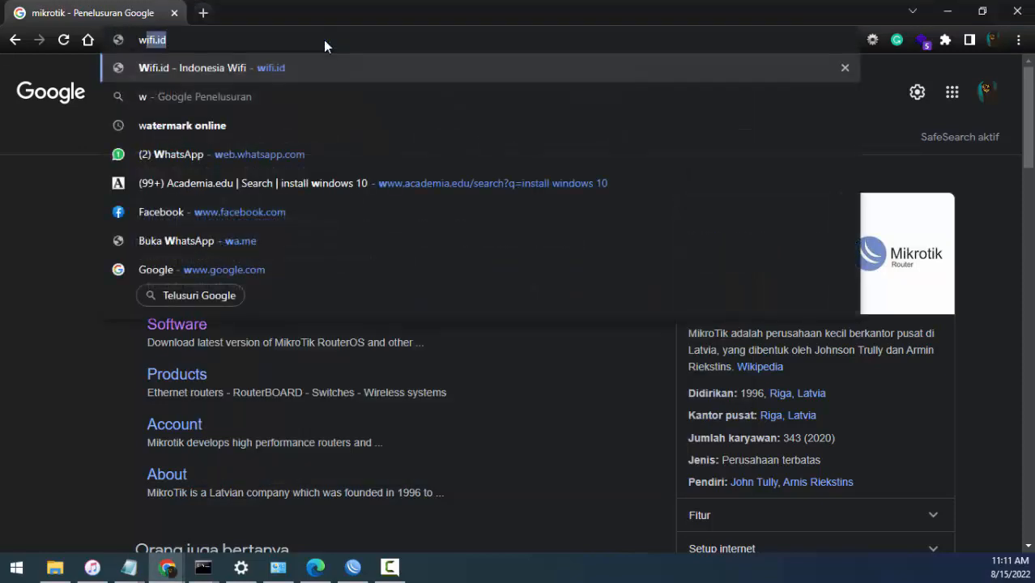
key("BackSpace")
key("BackSpace")
key("BackSpace")
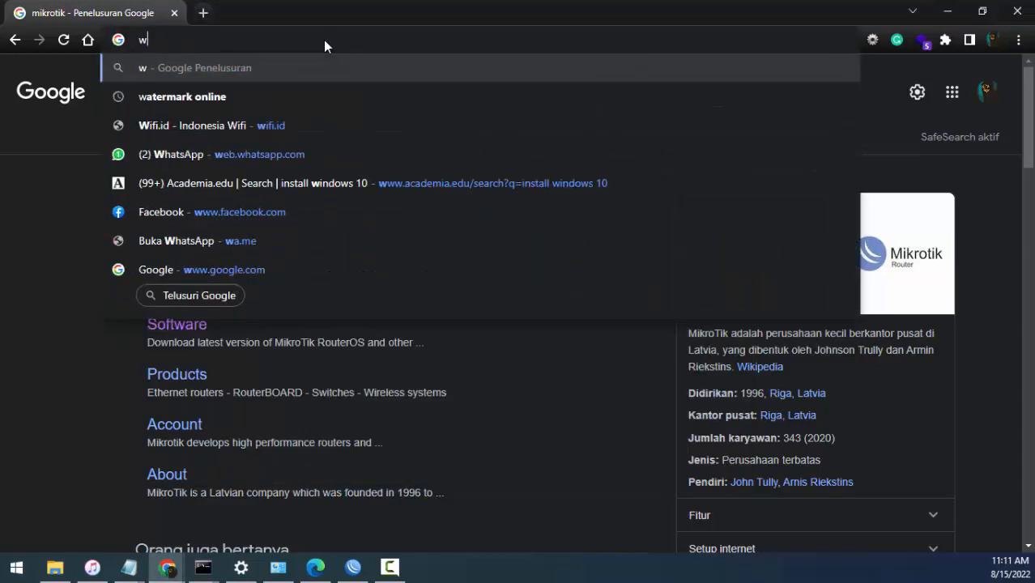
type("download")
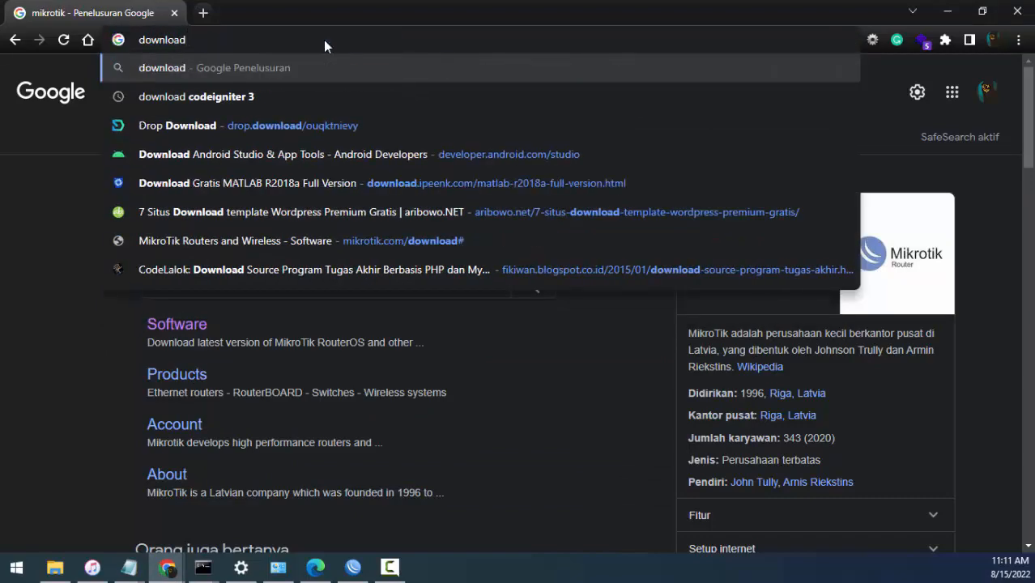
key("Down")
key("Down")
key("Down")
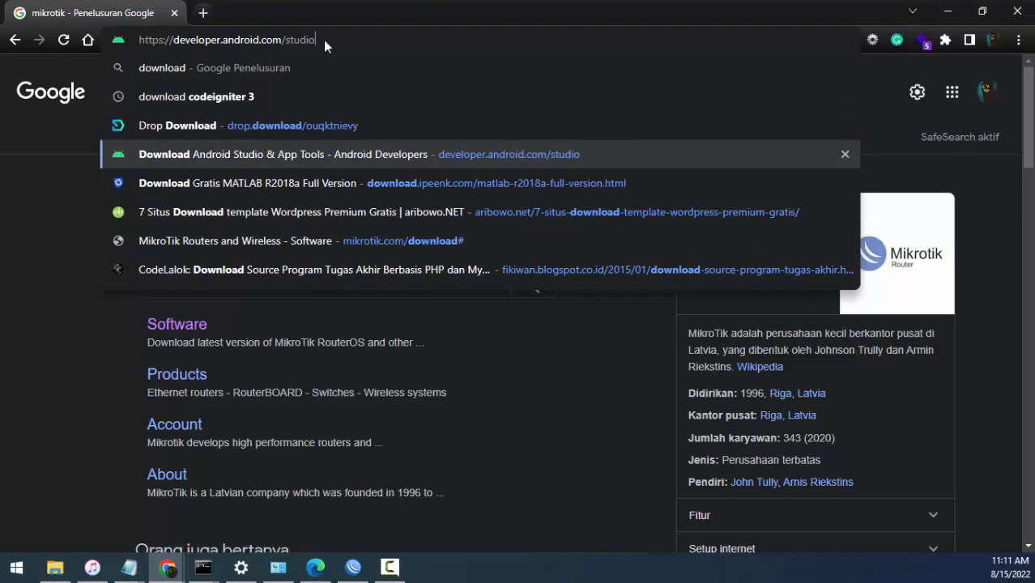
key("Up")
key("Up")
key("Up")
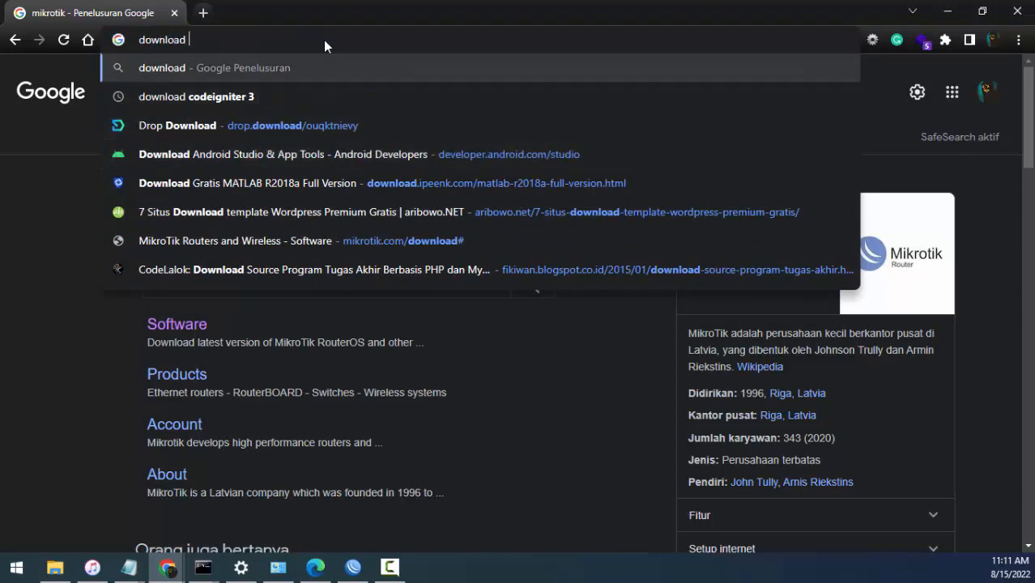
type("androi")
key("Return")
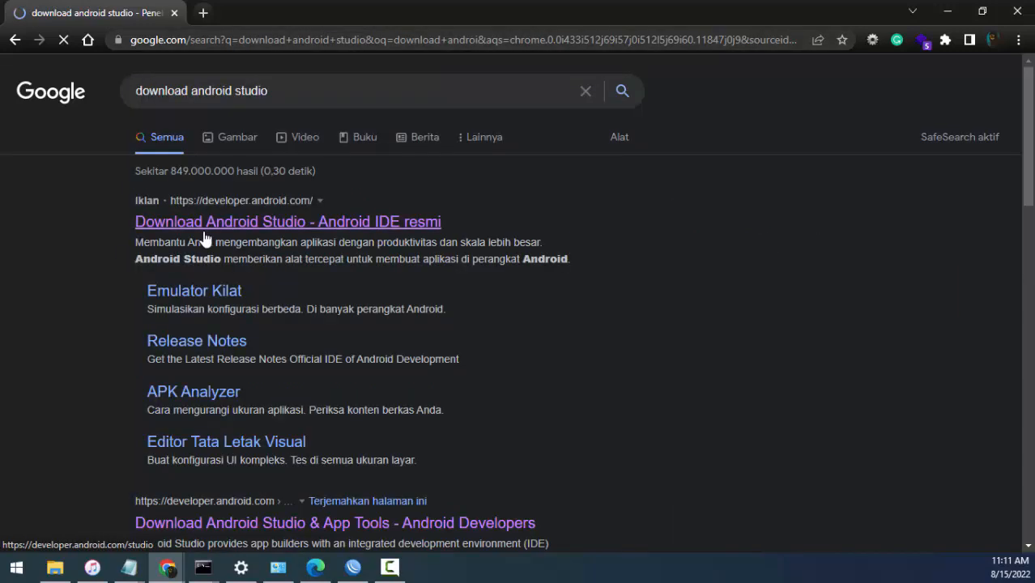
left_click(204, 233)
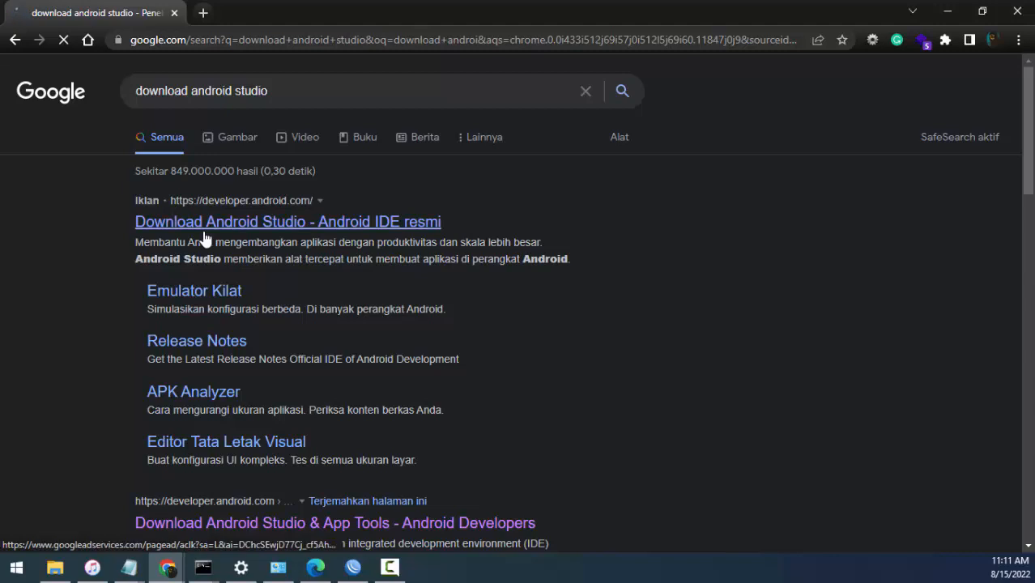
- Check the PC 1 queue's status in WinBox, and go back to the Android Studio search results in Chrome
left_click(356, 571)
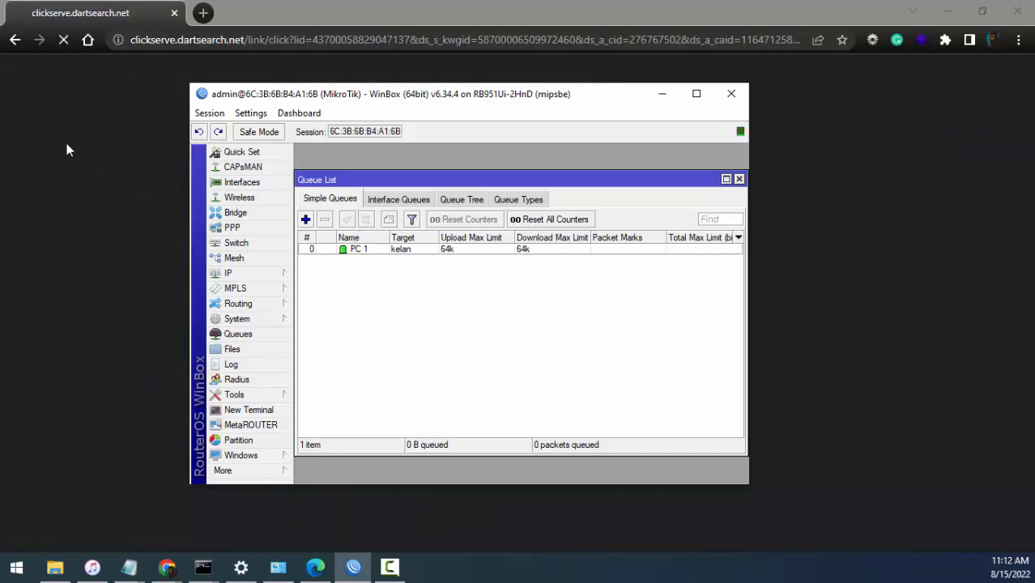
left_click(65, 148)
left_click(15, 43)
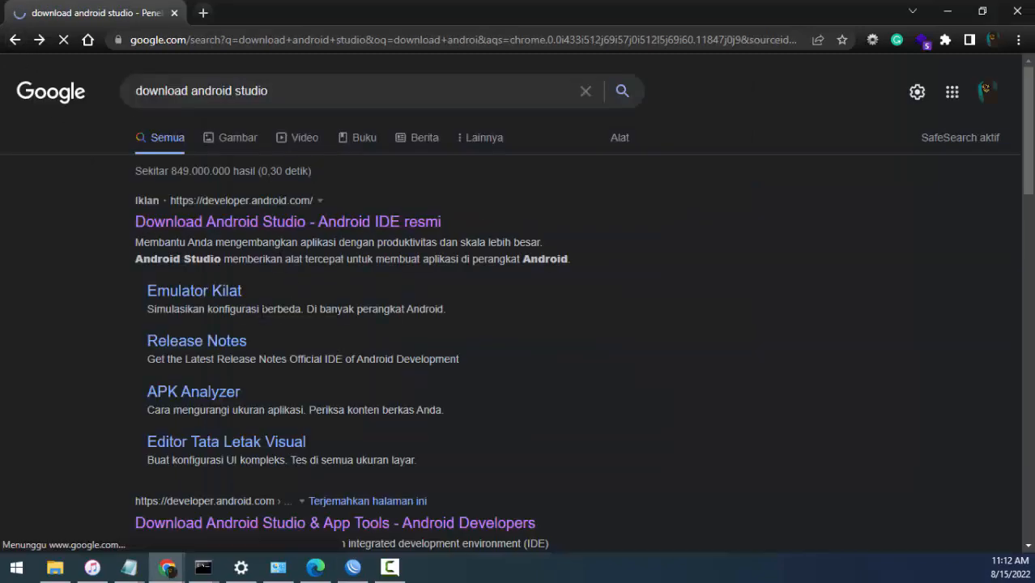
scroll(235, 308, "down", 3)
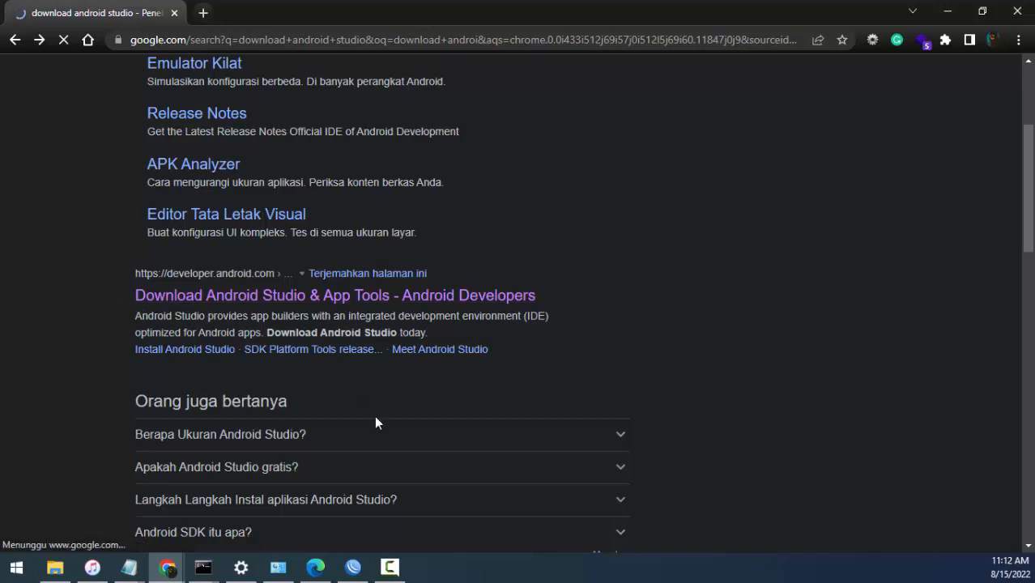
- In WinBox, set both the upload and download max limits of the PC 1 queue to unlimited and save it
left_click(353, 567)
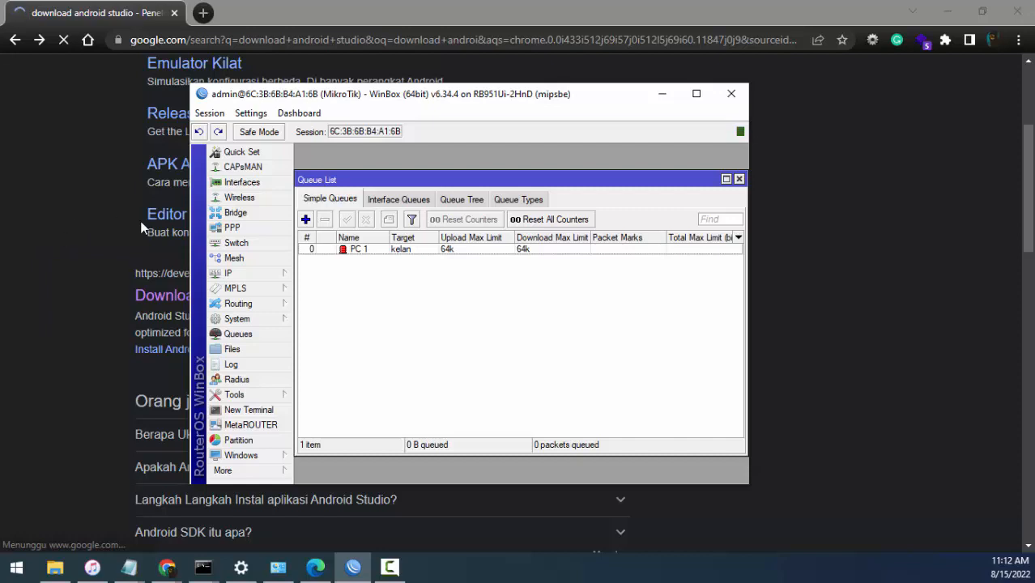
double_click(451, 248)
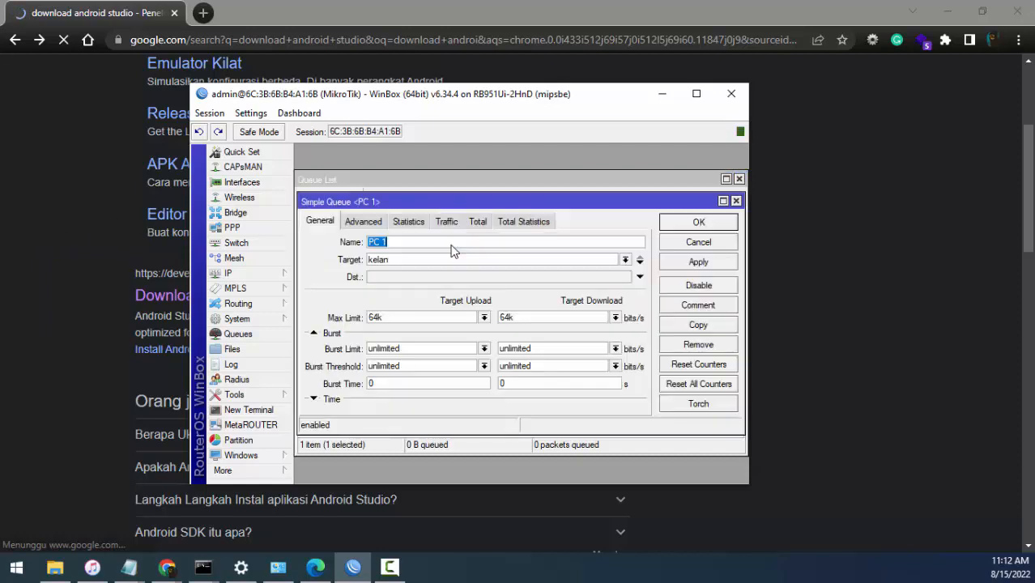
left_click(483, 318)
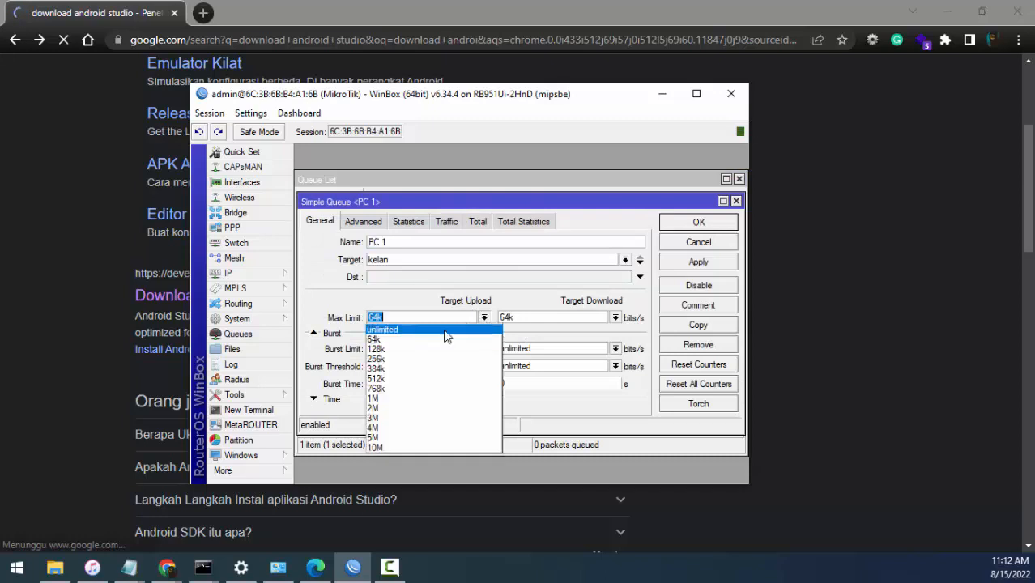
left_click(445, 329)
left_click(614, 317)
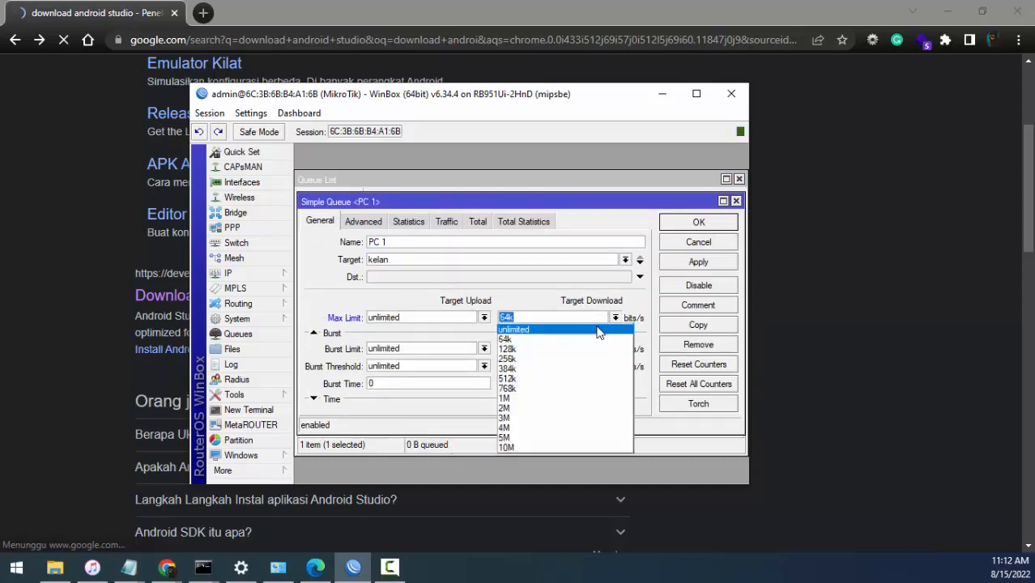
left_click(601, 329)
left_click(716, 264)
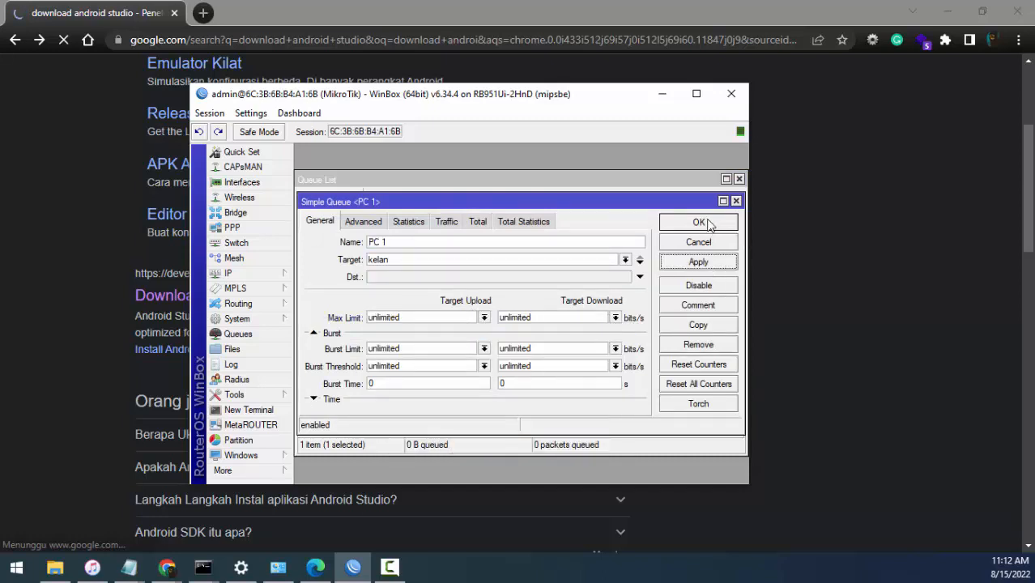
left_click(709, 224)
- In Chrome, agree to the terms on developer.android.com/studio and start downloading Android Studio Chipmunk 2021.2.1 Patch 2 for Windows
left_click(102, 158)
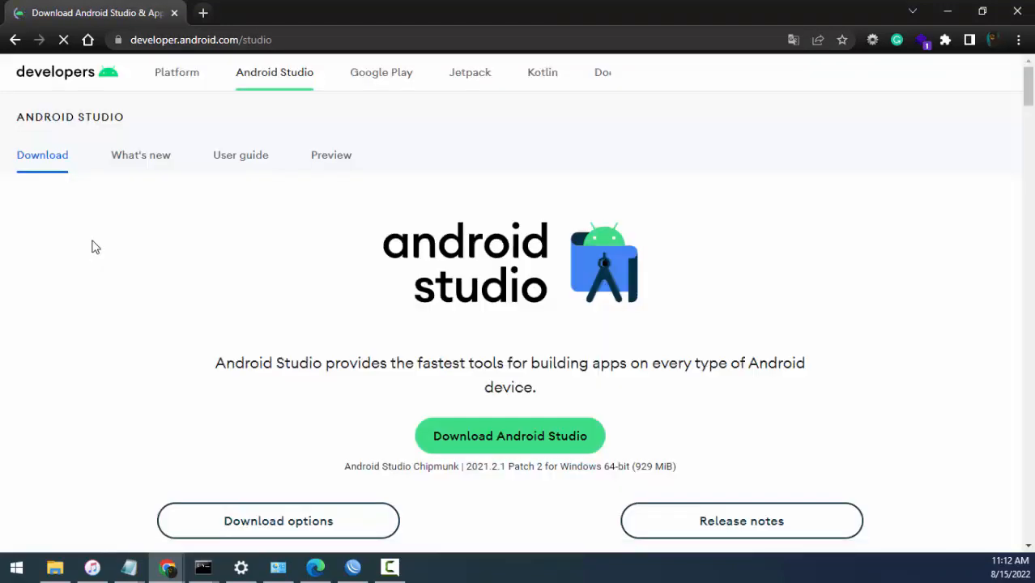
scroll(497, 386, "down", 2)
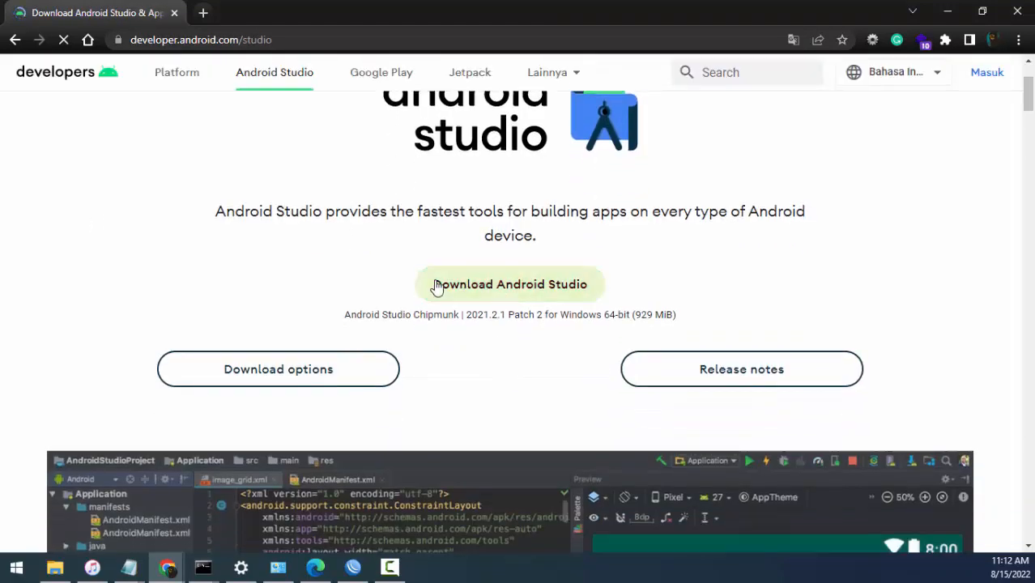
left_click(489, 291)
scroll(489, 295, "down", 20)
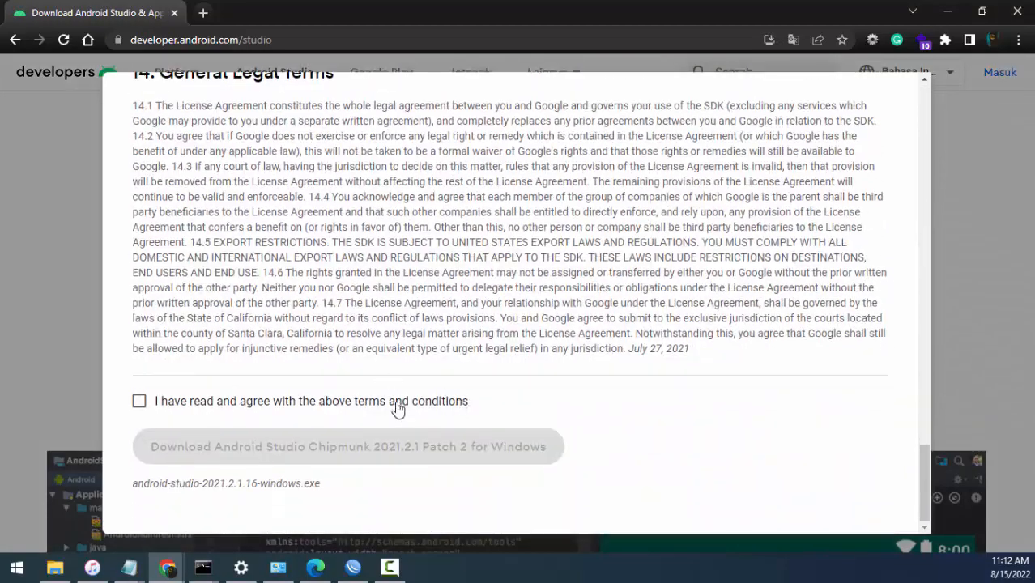
left_click(398, 402)
left_click(388, 450)
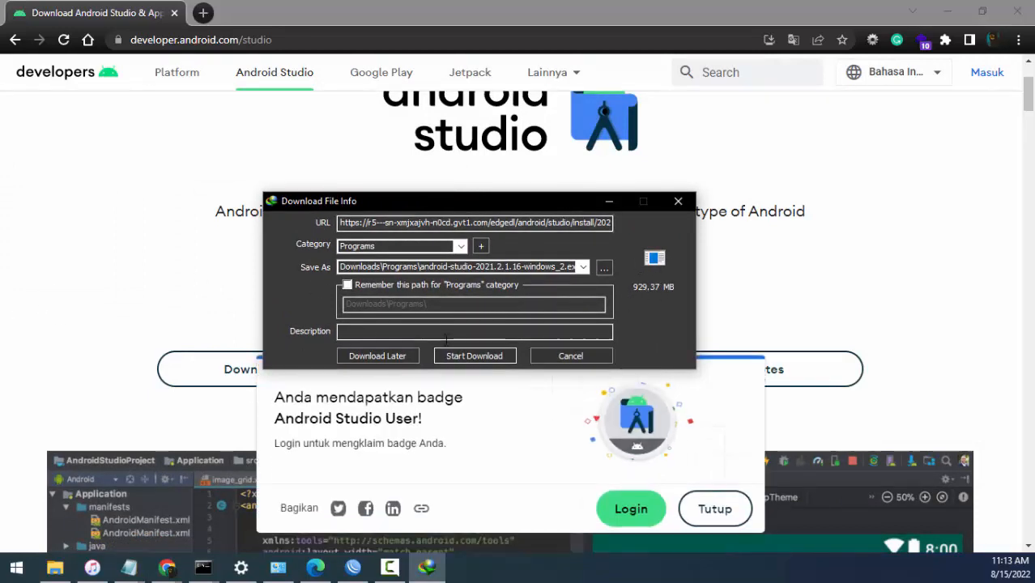
left_click(473, 356)
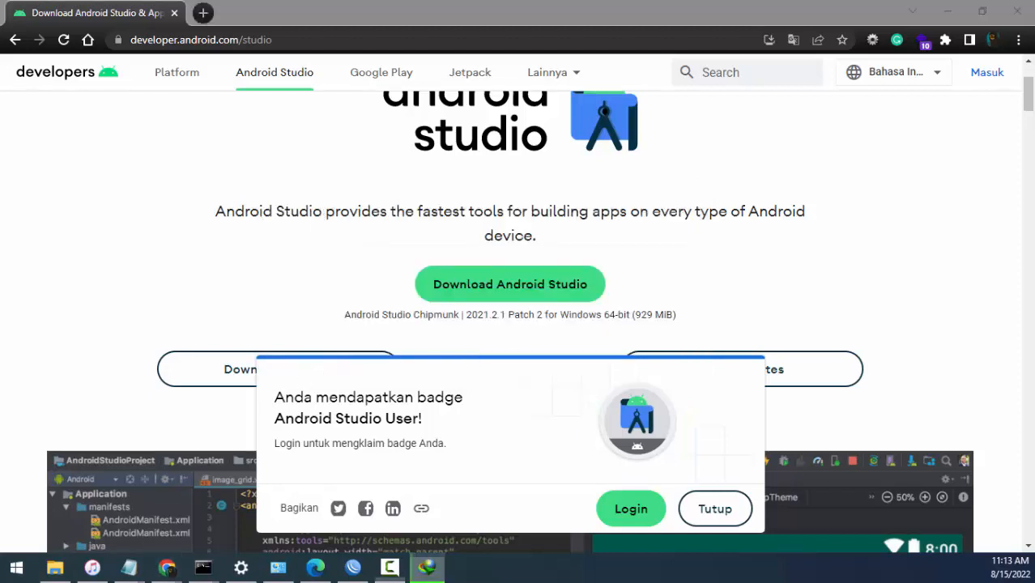
- In WinBox, set both the upload and download max limits of the PC 1 queue to 64k and save it
left_click(353, 567)
double_click(384, 251)
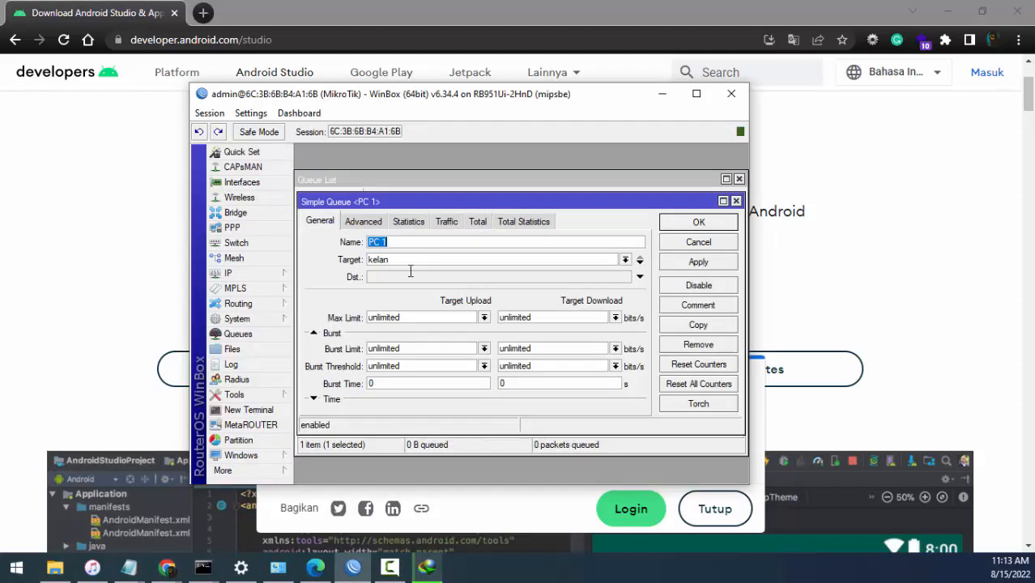
left_click(484, 318)
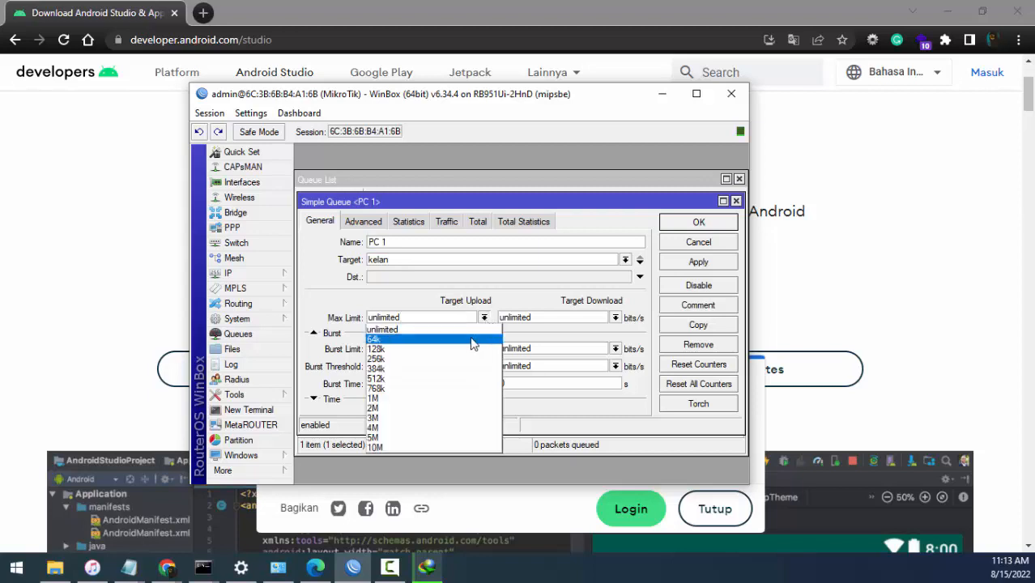
left_click(474, 340)
left_click(616, 318)
left_click(507, 339)
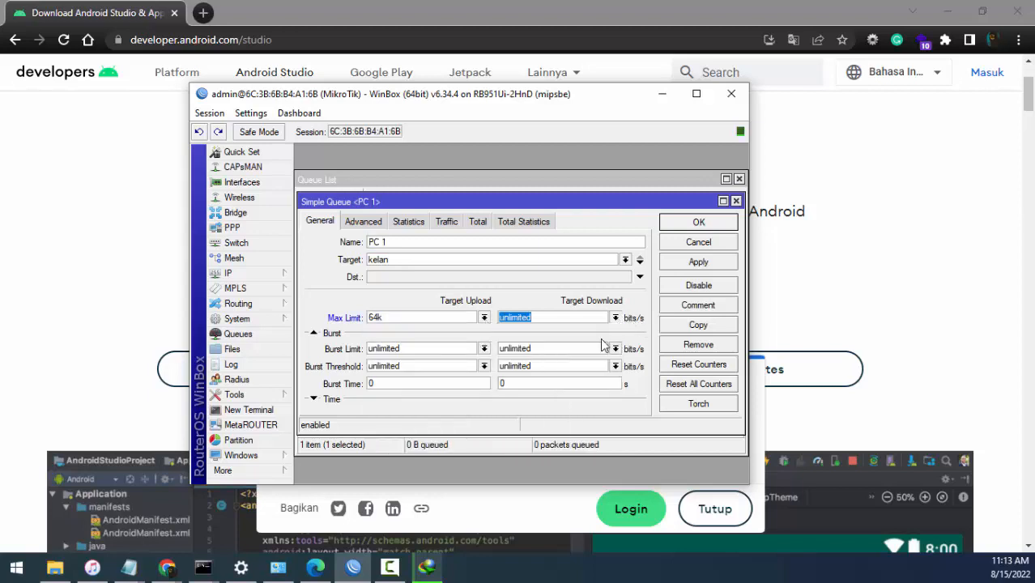
left_click(684, 265)
left_click(698, 224)
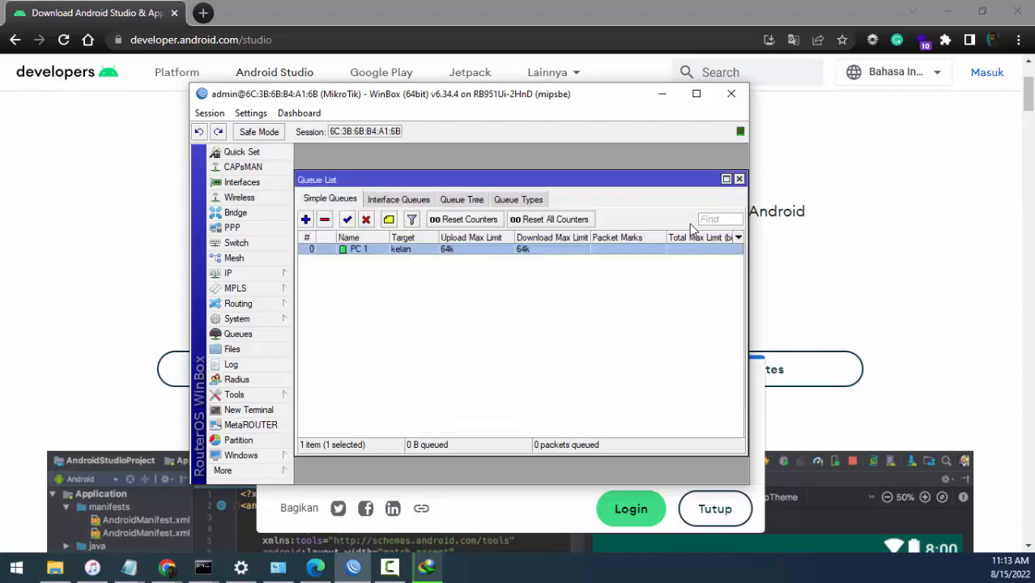
- Show the Android Studio download progress window and place the WinBox queue list beside it to compare transfer rate and queue status
left_click(662, 95)
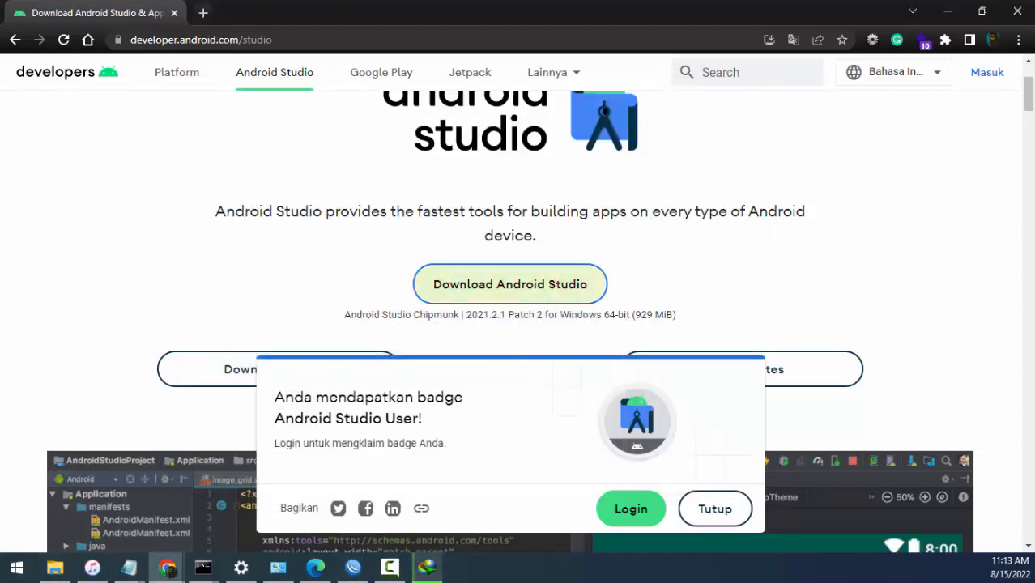
left_click(427, 568)
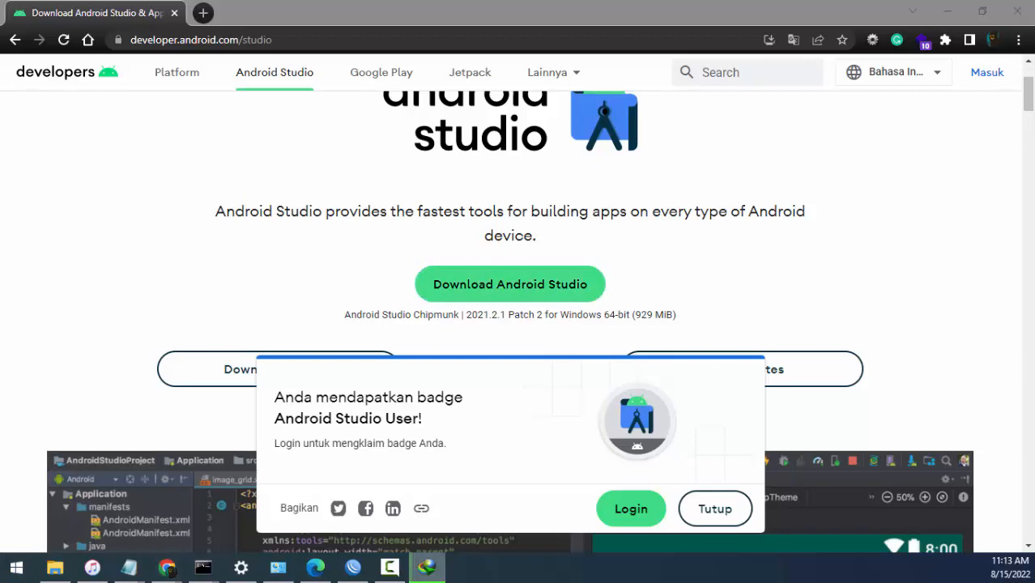
left_click_drag(311, 52, 372, 69)
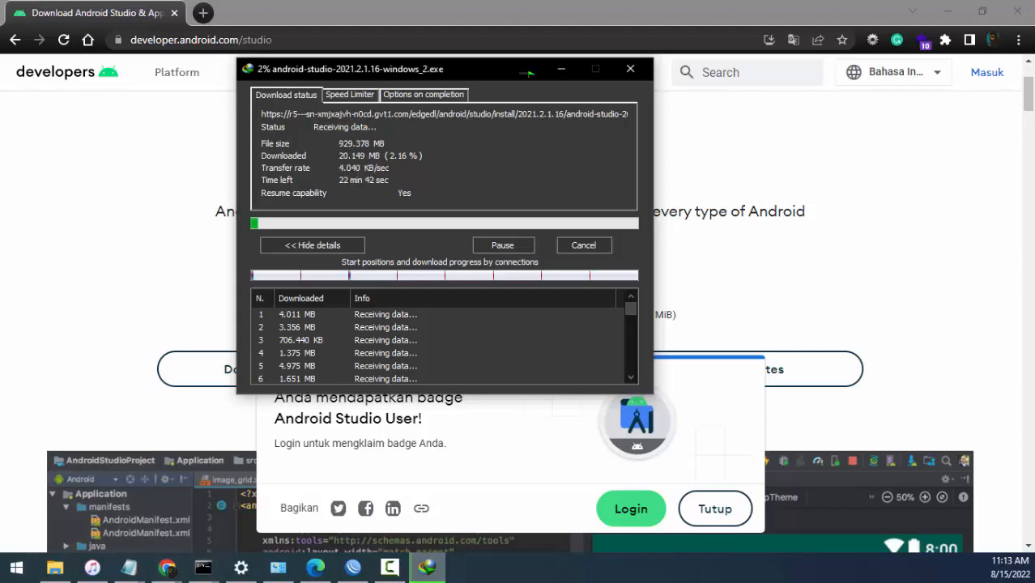
left_click(352, 567)
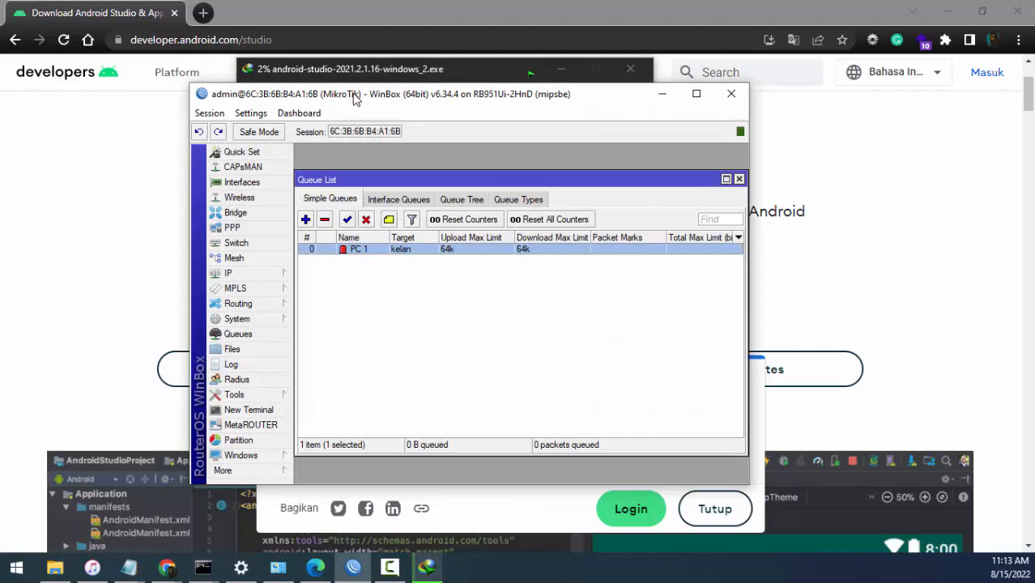
left_click_drag(354, 96, 606, 117)
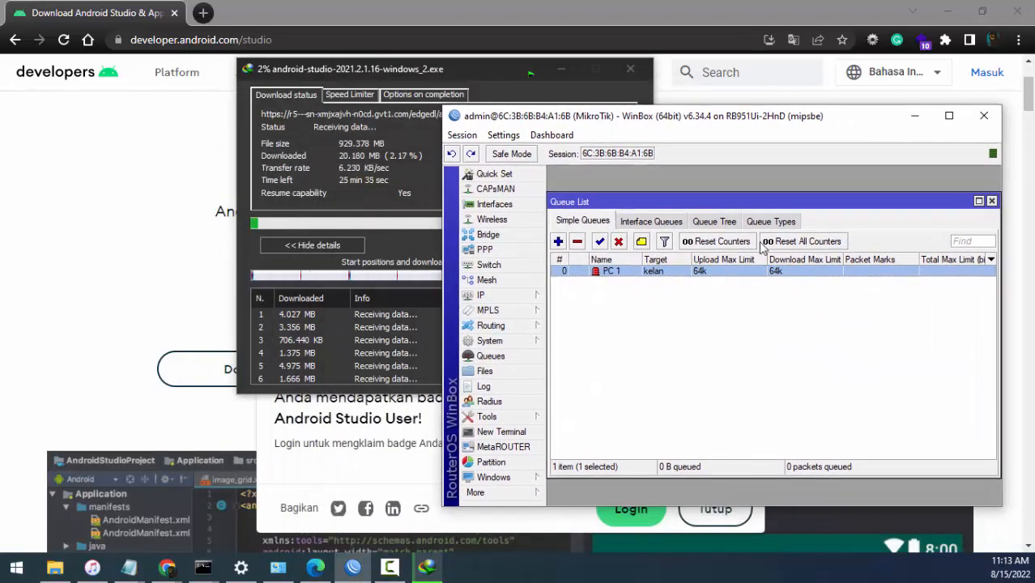